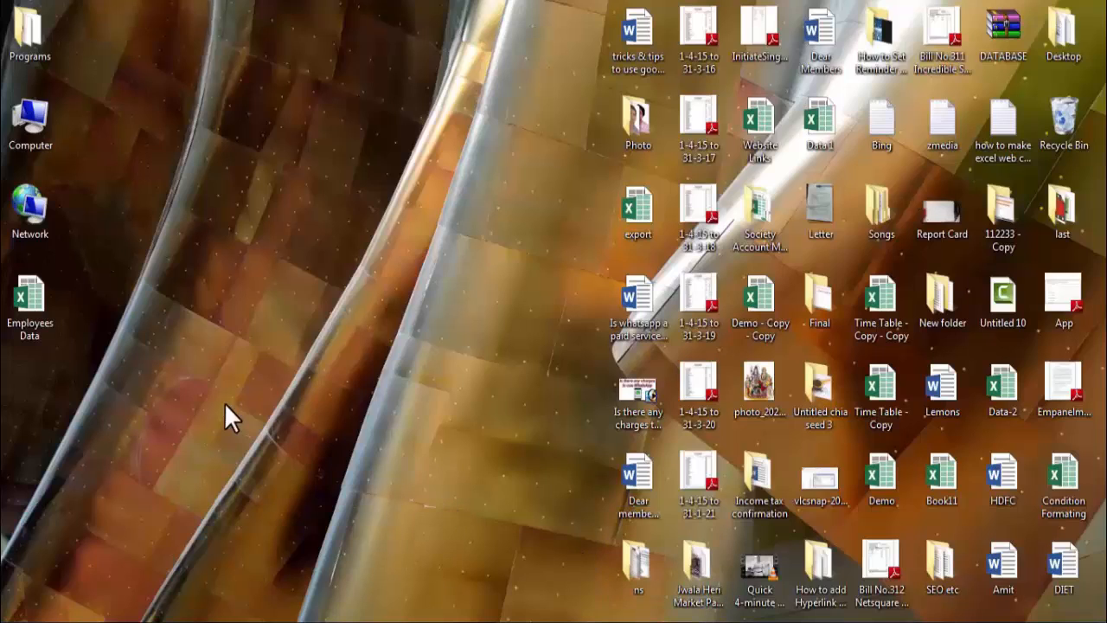
# Step: Open the Employees Data workbook and view the month list on Sheet2 before returning to Sheet1
pyautogui.click(30, 294)
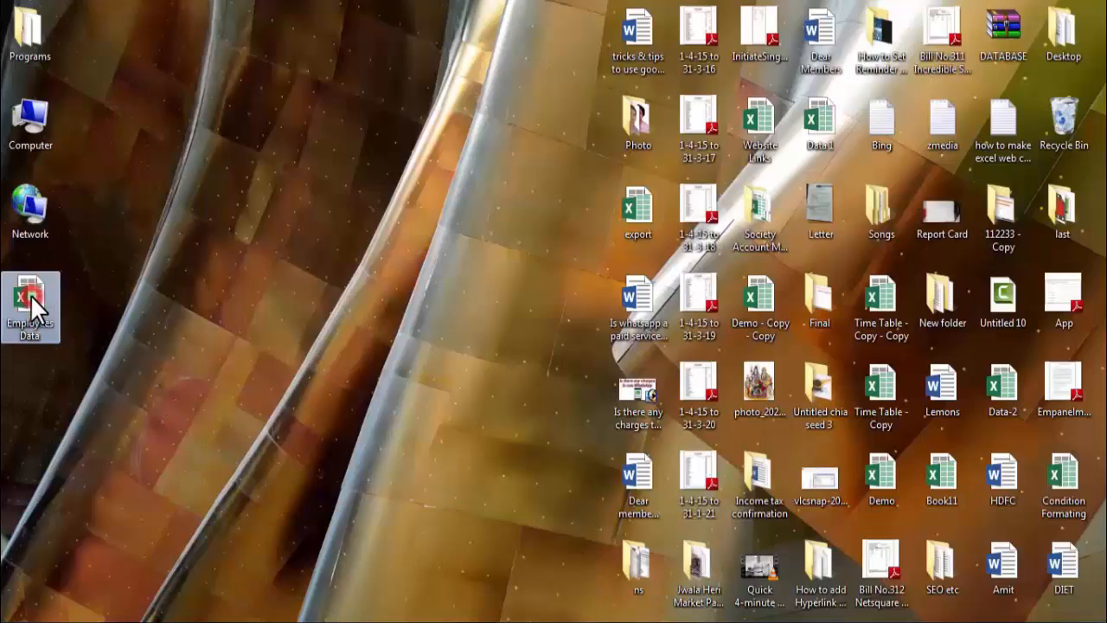
pyautogui.doubleClick(30, 295)
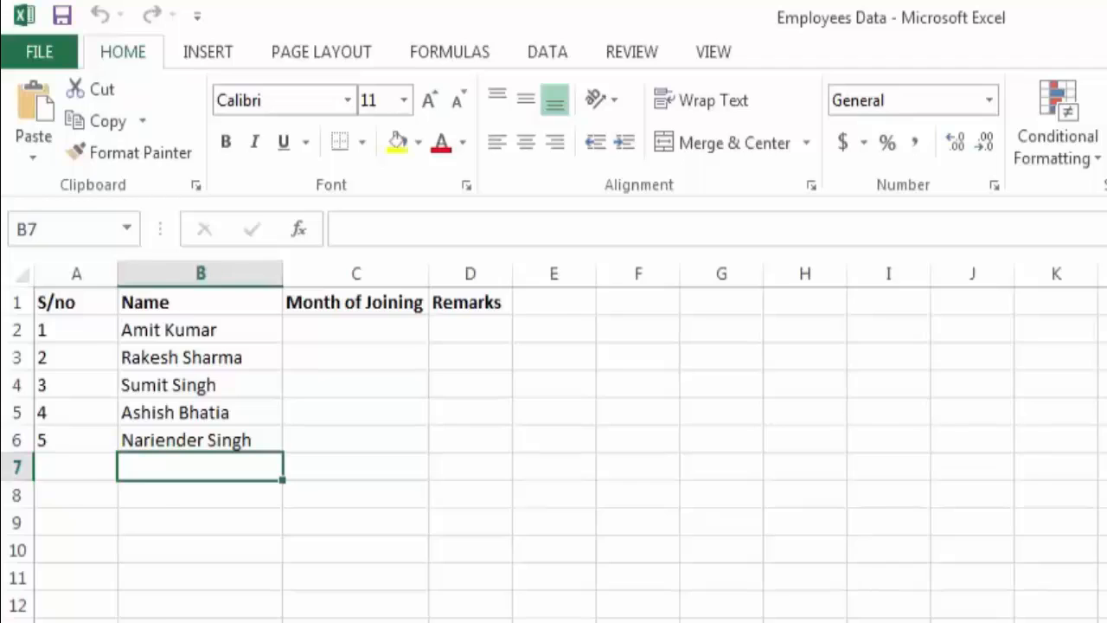
pyautogui.hotkey('ctrl', 'pagedown')
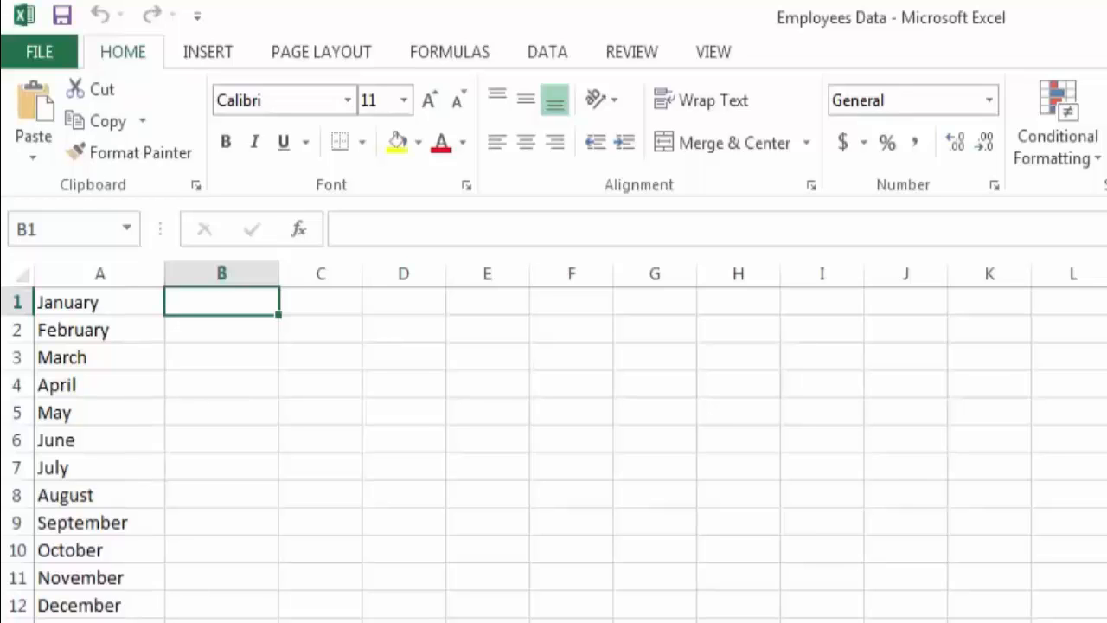
pyautogui.hotkey('ctrl', 'pageup')
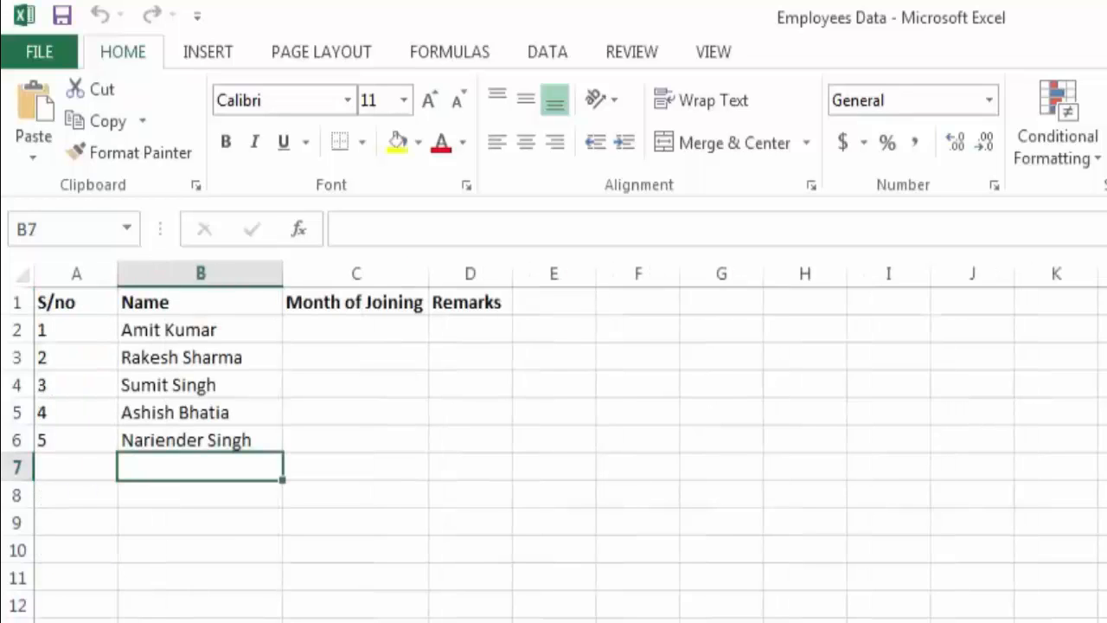
# Step: Set the data validation of the first Month of Joining cell, C2, to allow a List
pyautogui.click(363, 331)
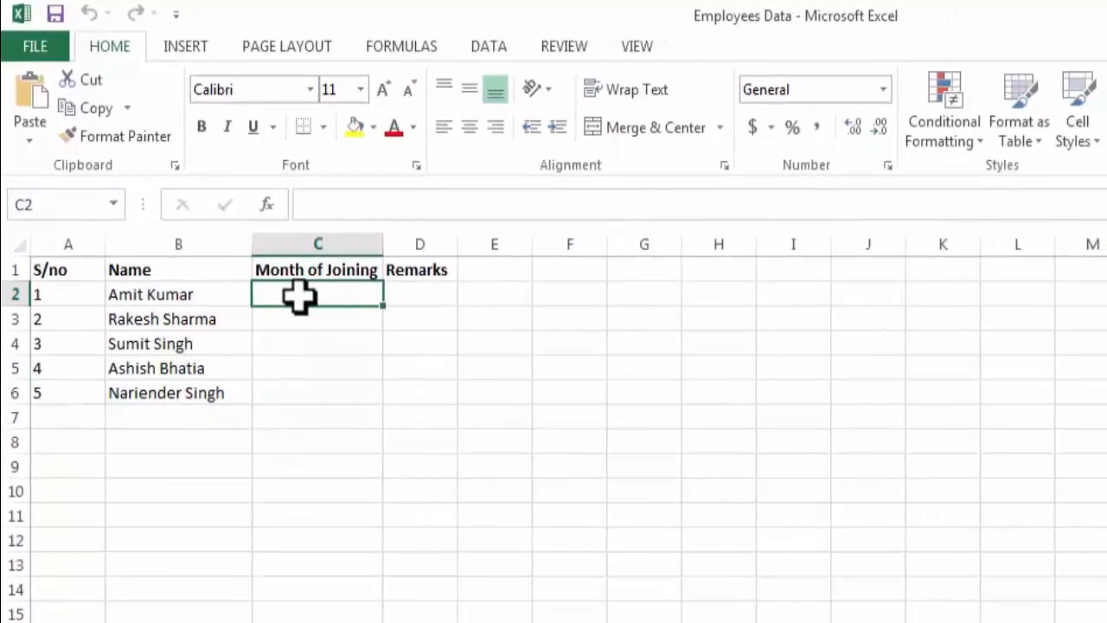
pyautogui.click(490, 46)
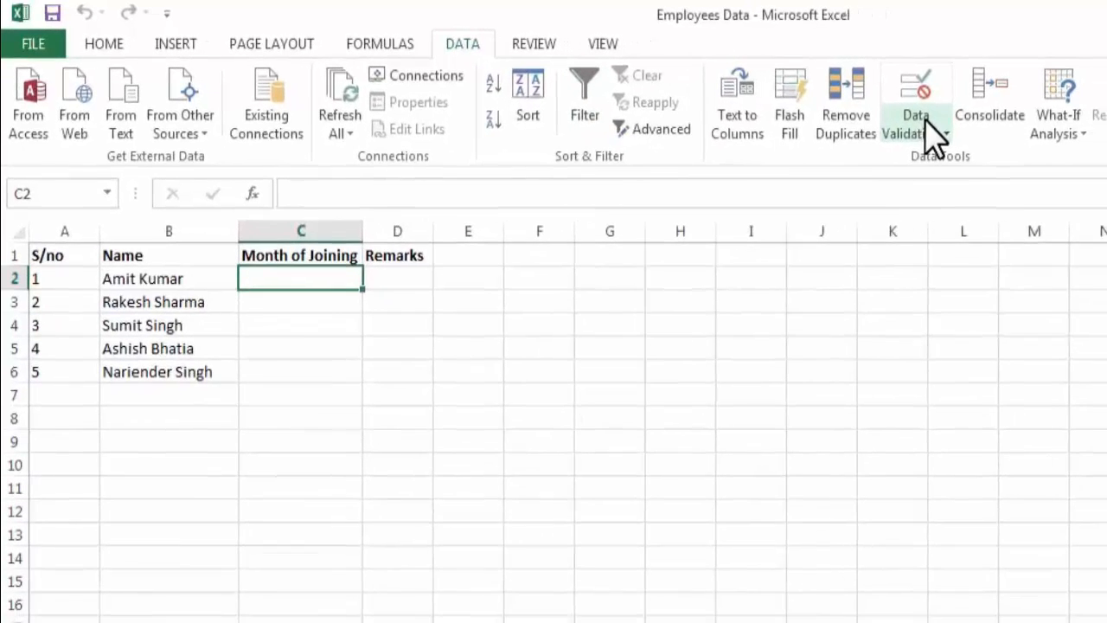
pyautogui.click(940, 135)
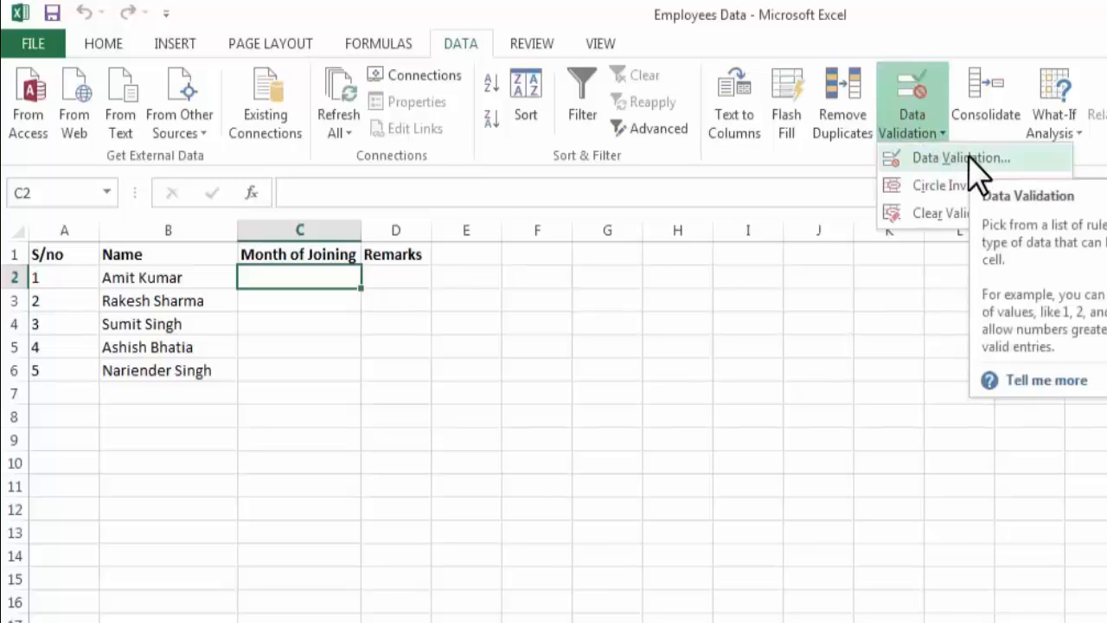
pyautogui.click(969, 159)
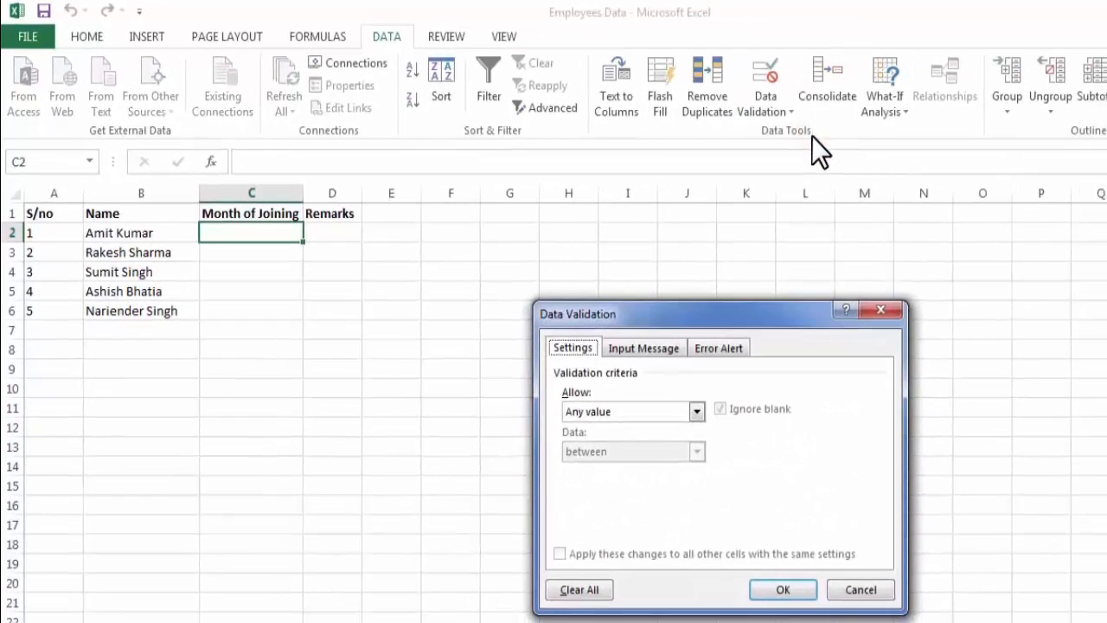
pyautogui.click(697, 412)
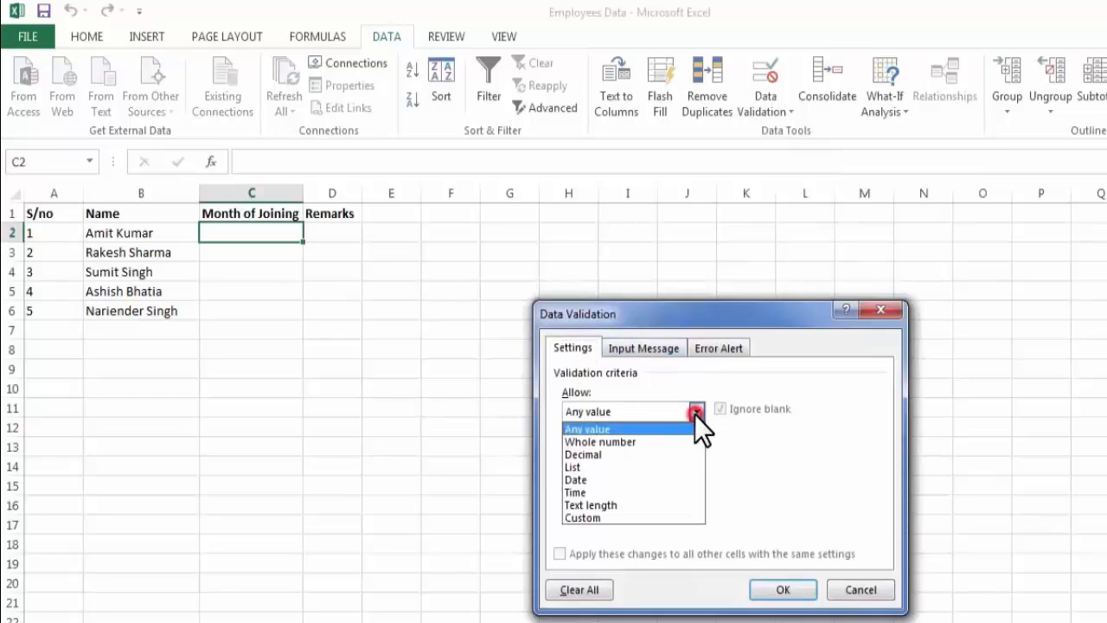
pyautogui.click(608, 468)
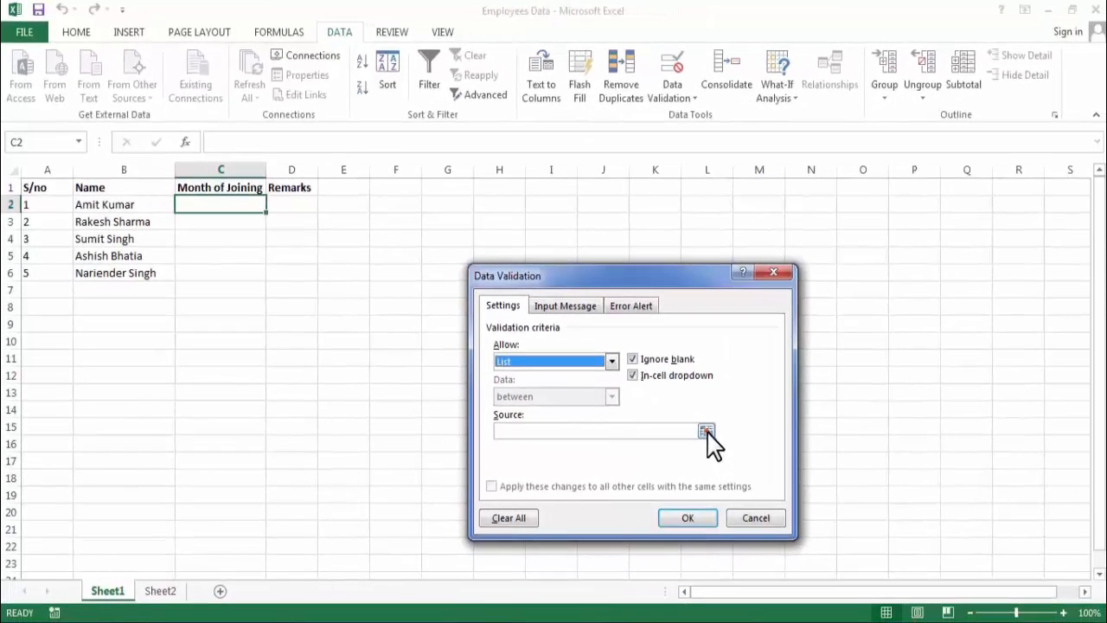
# Step: Use Sheet2 range A1:A12 as the validation list source for cell C2 and apply the rule
pyautogui.click(706, 430)
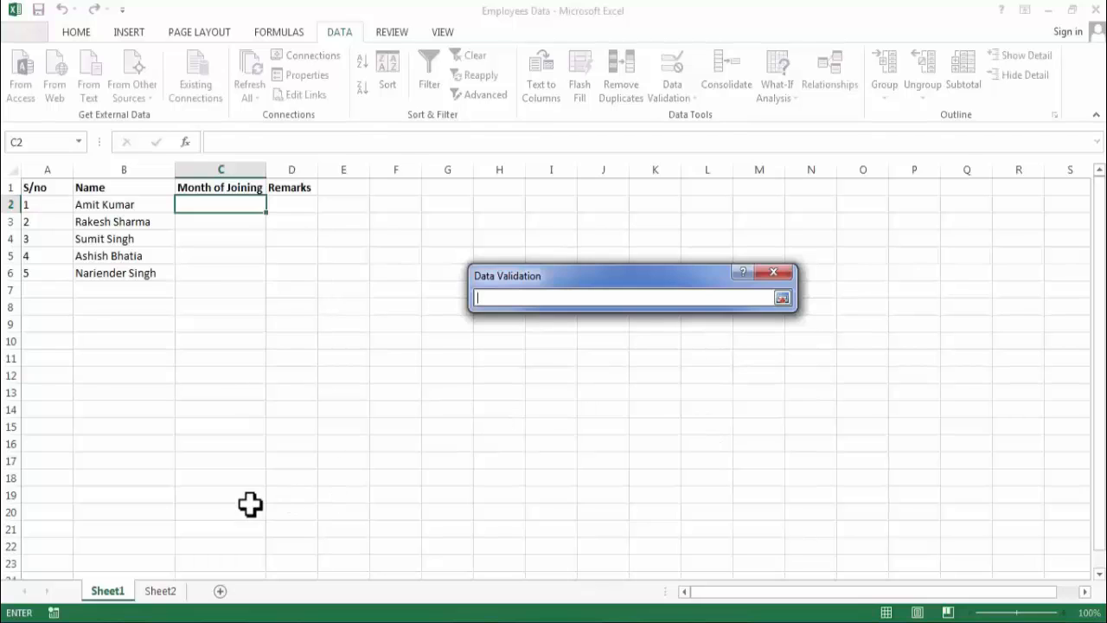
pyautogui.click(161, 592)
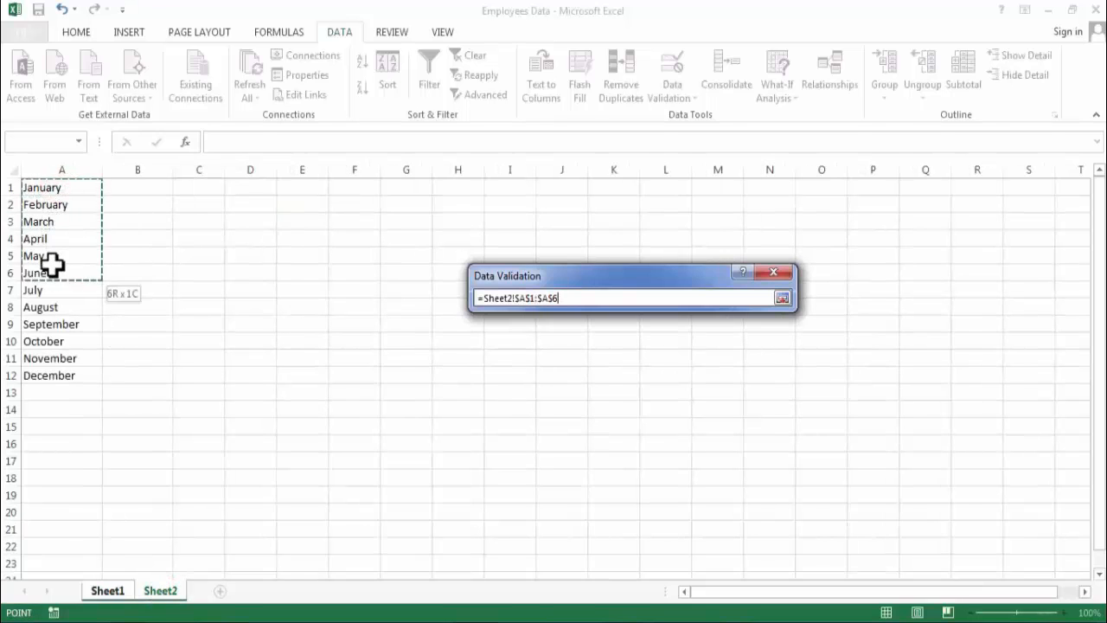
pyautogui.moveTo(51, 324); pyautogui.dragTo(51, 375)
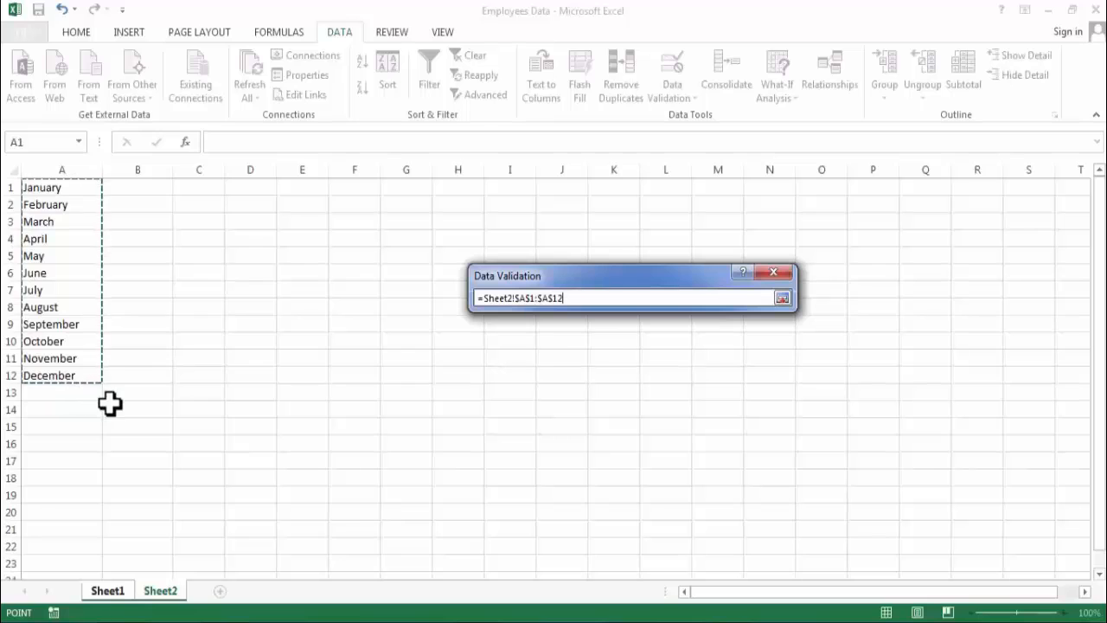
pyautogui.click(782, 298)
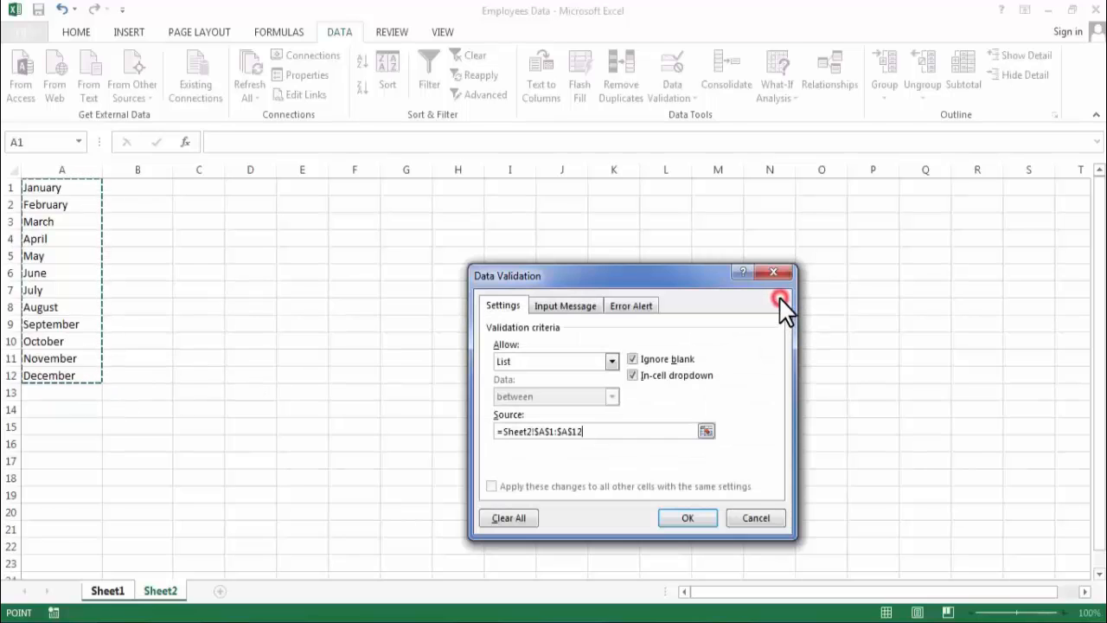
pyautogui.click(689, 518)
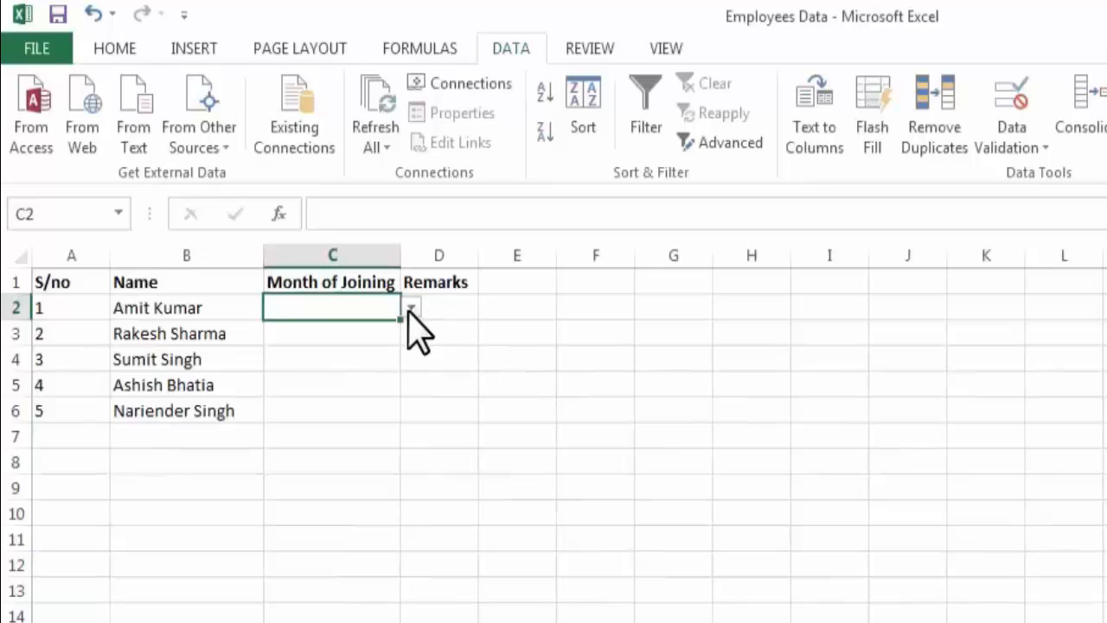
# Step: Check the month choices in cell C2 and copy its drop-down validation down through C6
pyautogui.click(411, 308)
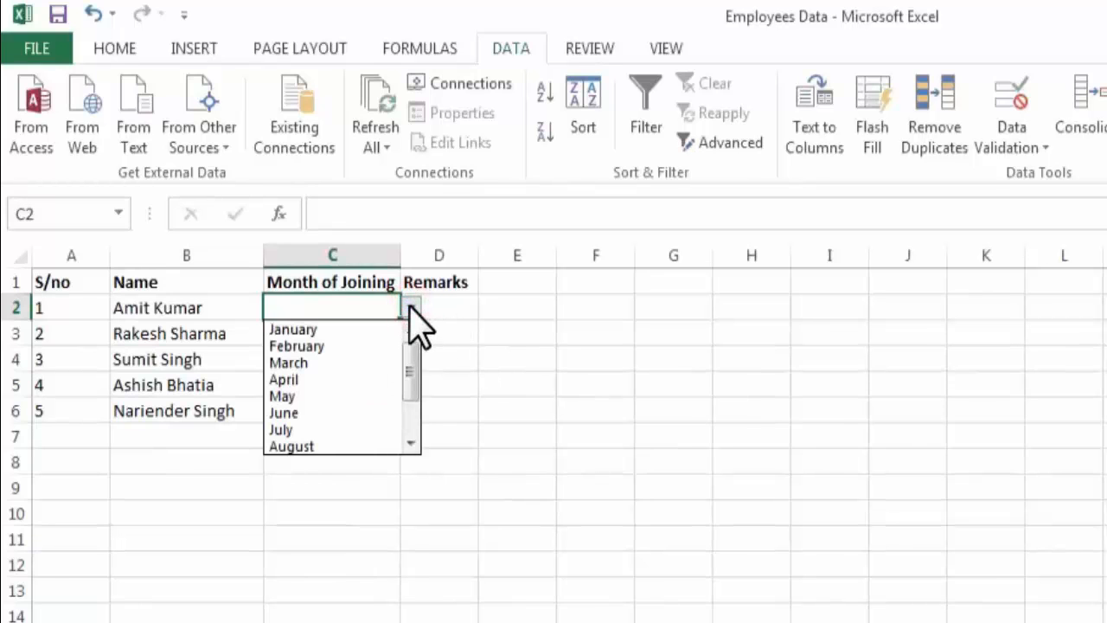
pyautogui.moveTo(412, 362)
pyautogui.mouseDown()
pyautogui.moveTo(413, 420)
pyautogui.moveTo(409, 349)
pyautogui.mouseUp()
pyautogui.click(493, 314)
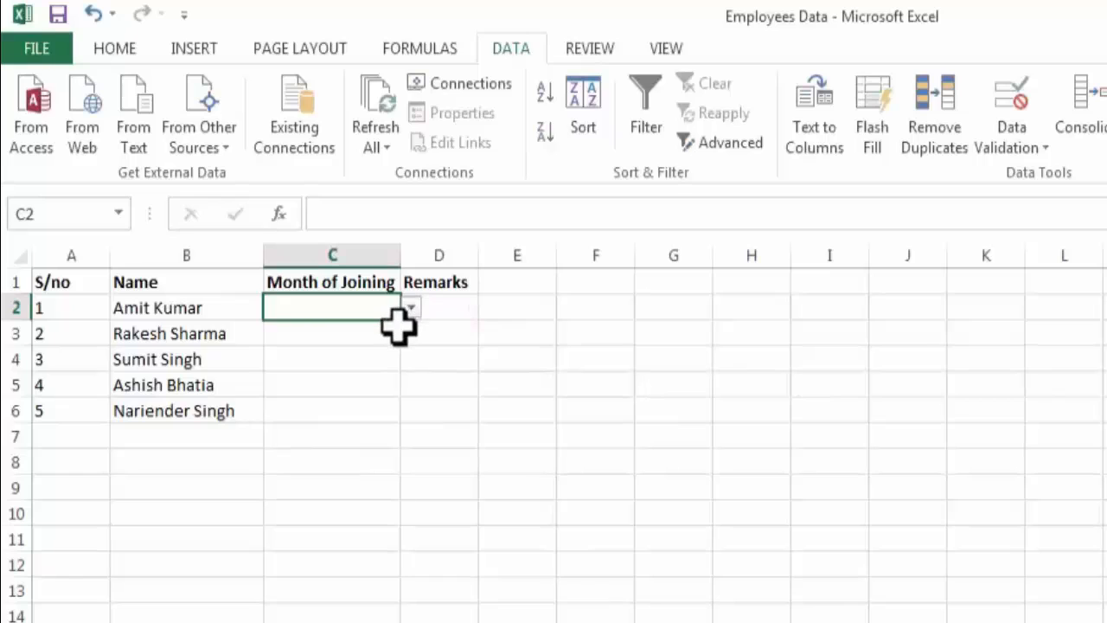
pyautogui.moveTo(403, 325); pyautogui.dragTo(402, 438)
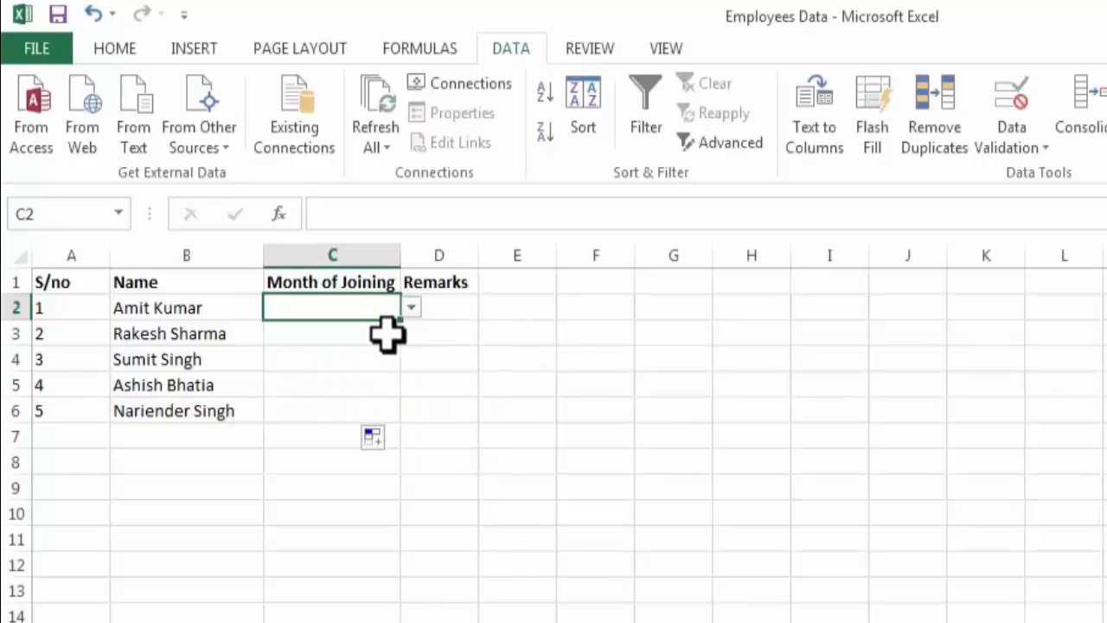
# Step: Check the copied month drop-down lists in the Month of Joining cells C3 to C5
pyautogui.click(389, 335)
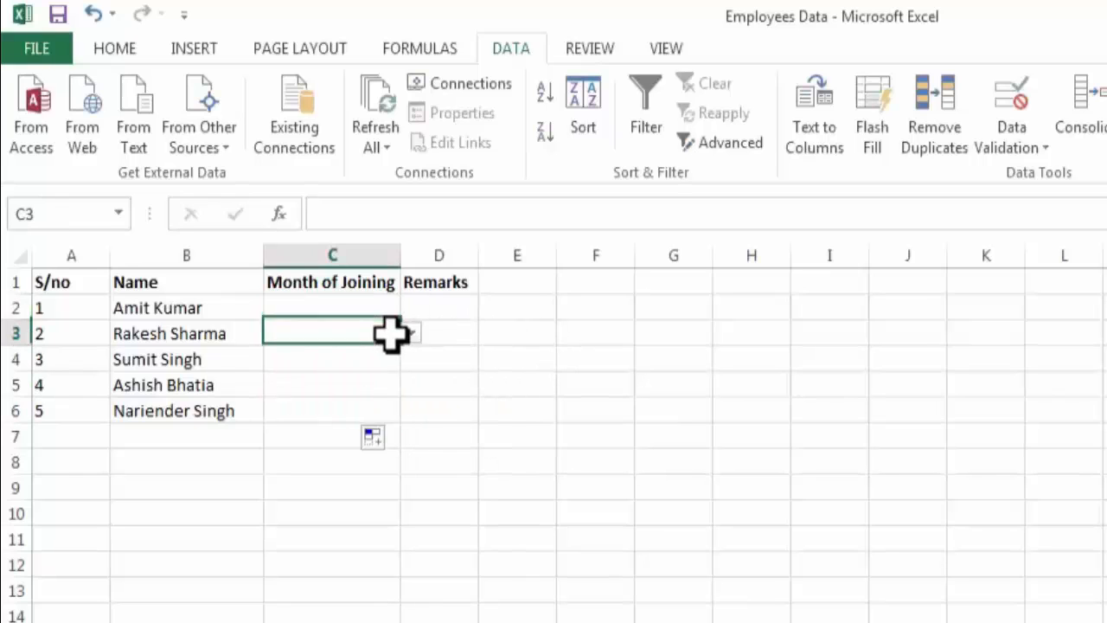
pyautogui.click(410, 334)
pyautogui.click(412, 334)
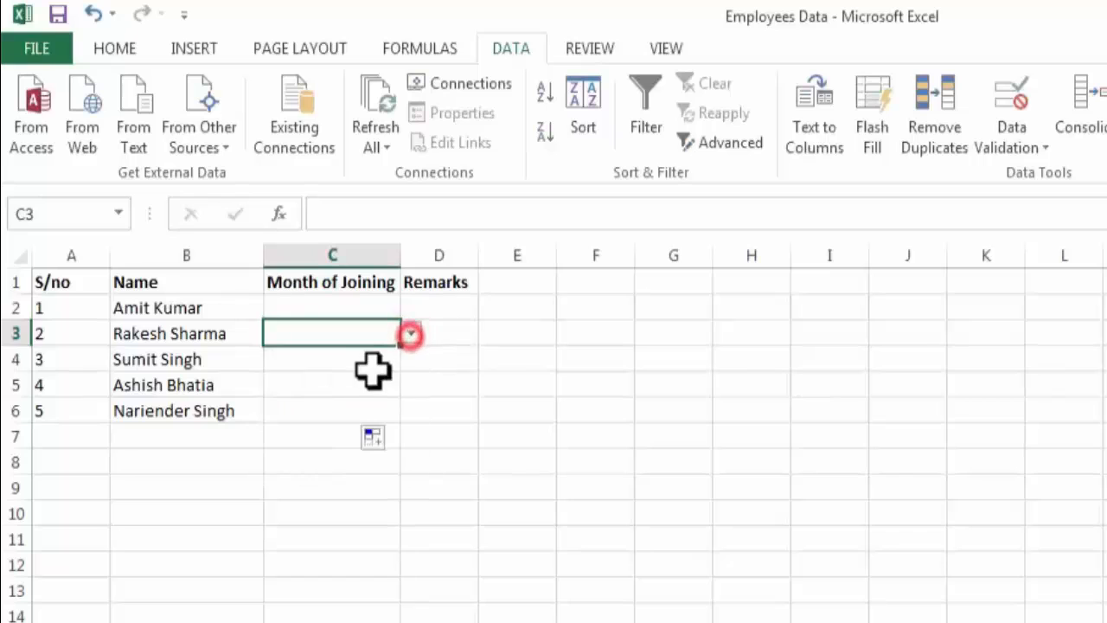
pyautogui.click(371, 364)
pyautogui.click(374, 388)
pyautogui.click(412, 385)
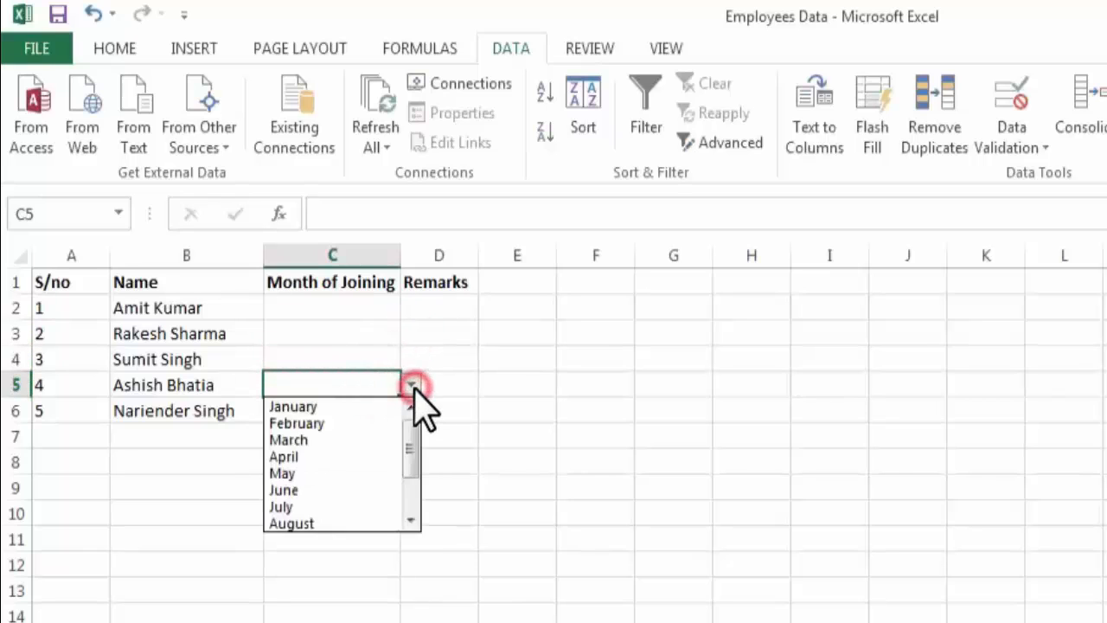
pyautogui.click(412, 385)
# Step: Choose March as the month of joining in C2 and April in C3 from their drop-down lists
pyautogui.click(372, 307)
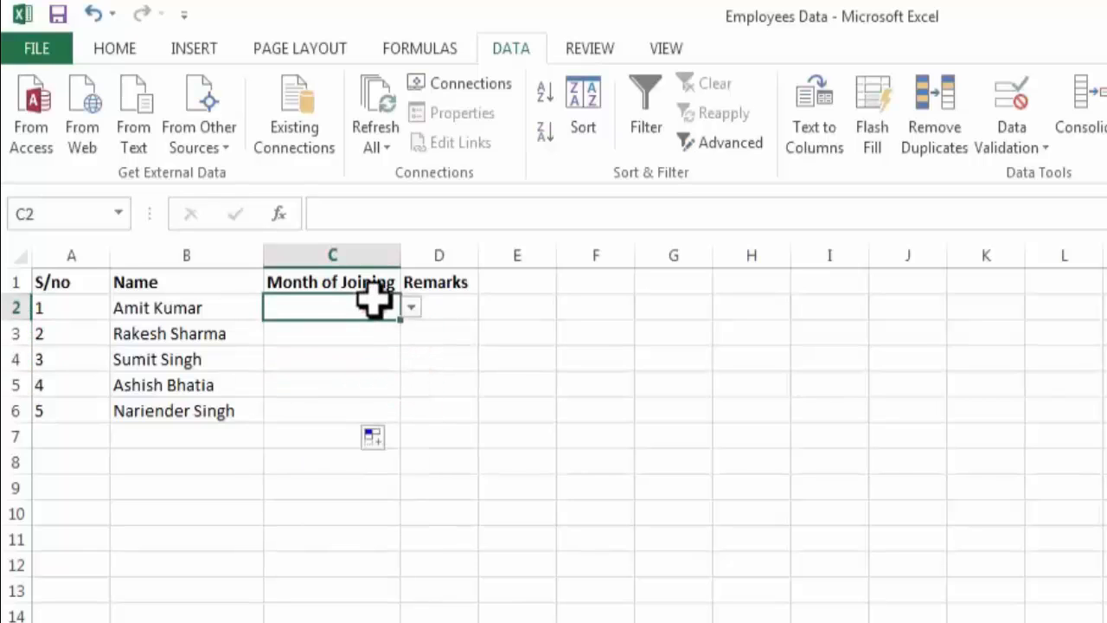
pyautogui.click(411, 308)
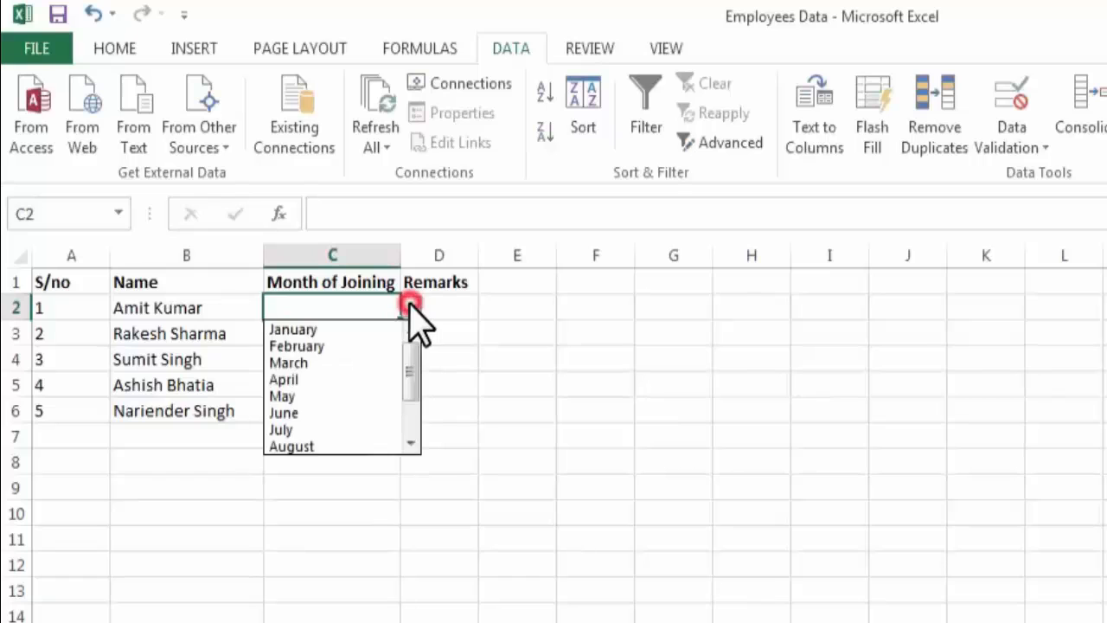
pyautogui.click(368, 363)
pyautogui.click(388, 333)
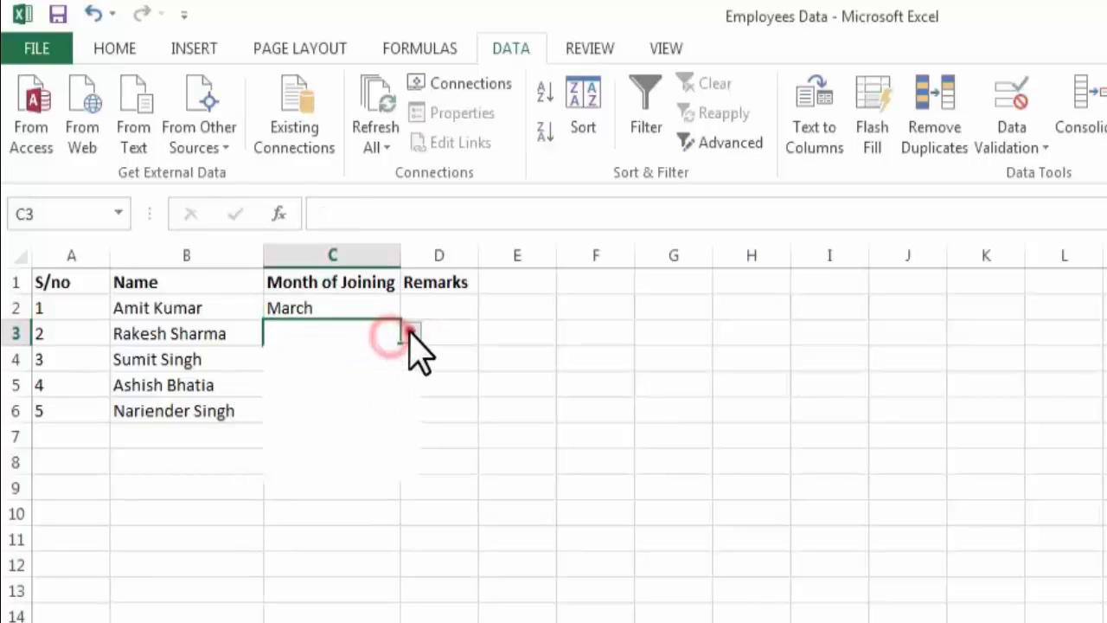
pyautogui.click(411, 333)
pyautogui.click(374, 404)
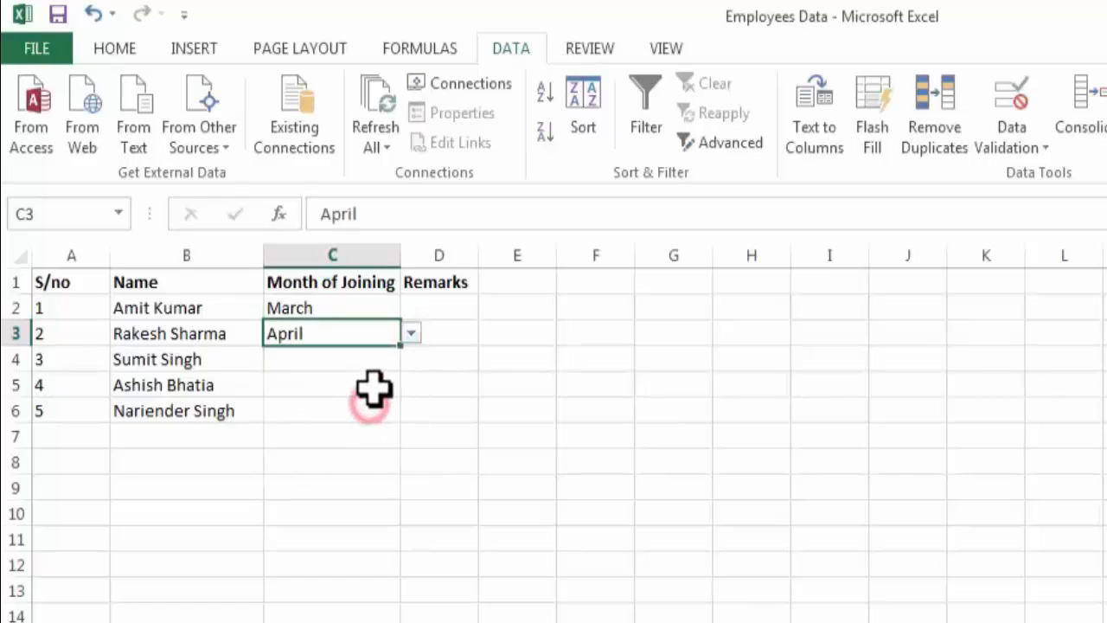
# Step: Choose August as the month of joining in C4 and October in C5 from their drop-down lists
pyautogui.click(374, 358)
pyautogui.click(411, 357)
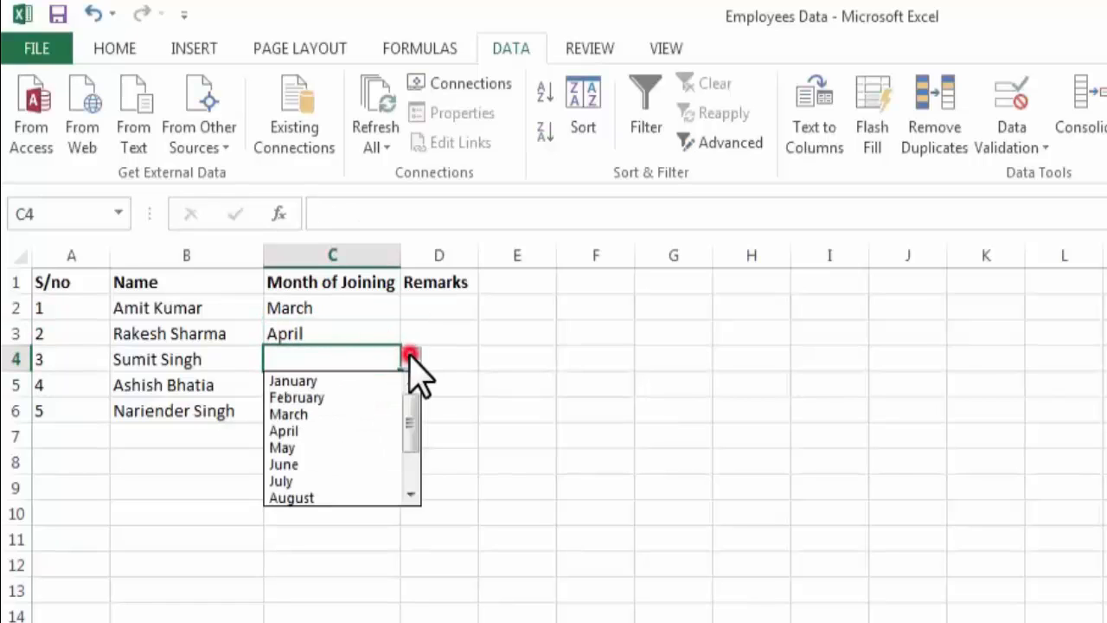
pyautogui.click(362, 496)
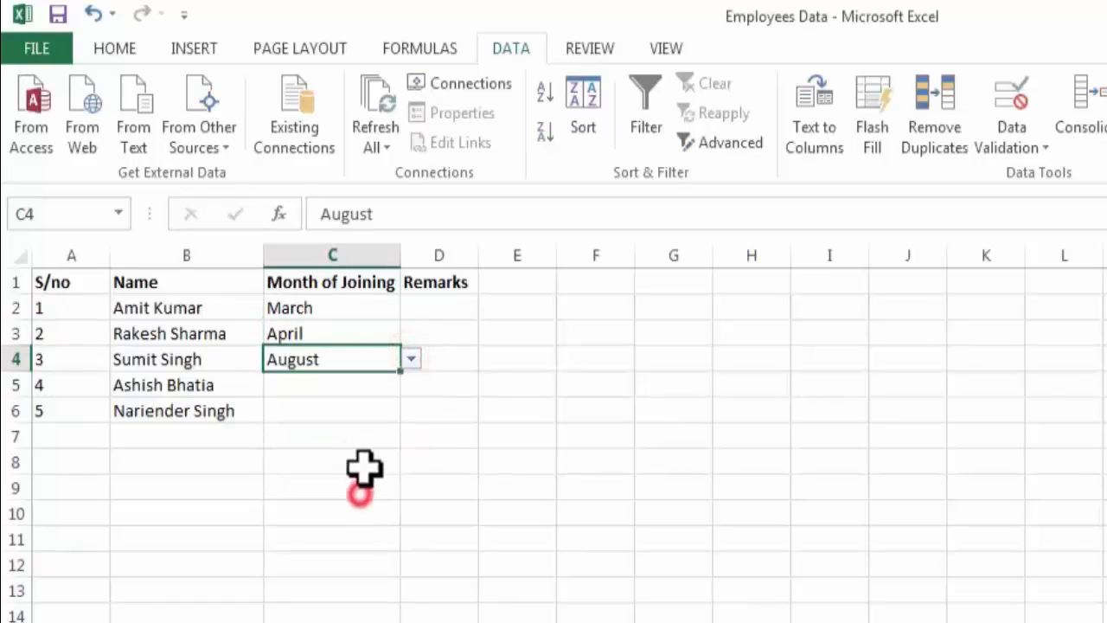
pyautogui.click(387, 385)
pyautogui.click(411, 385)
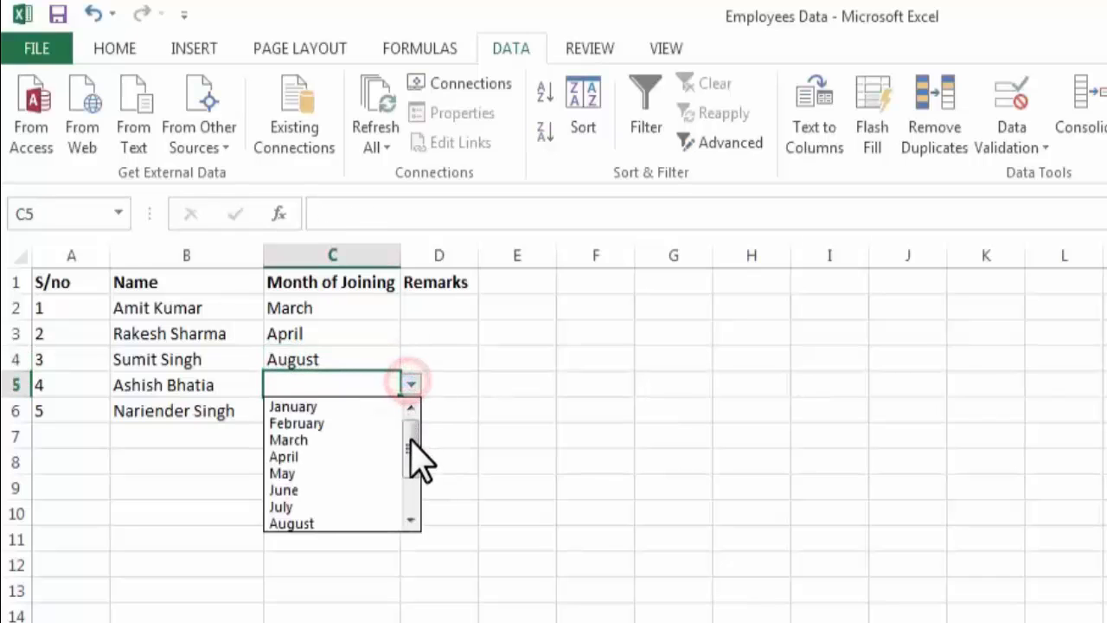
pyautogui.moveTo(416, 448); pyautogui.dragTo(417, 490)
pyautogui.click(350, 506)
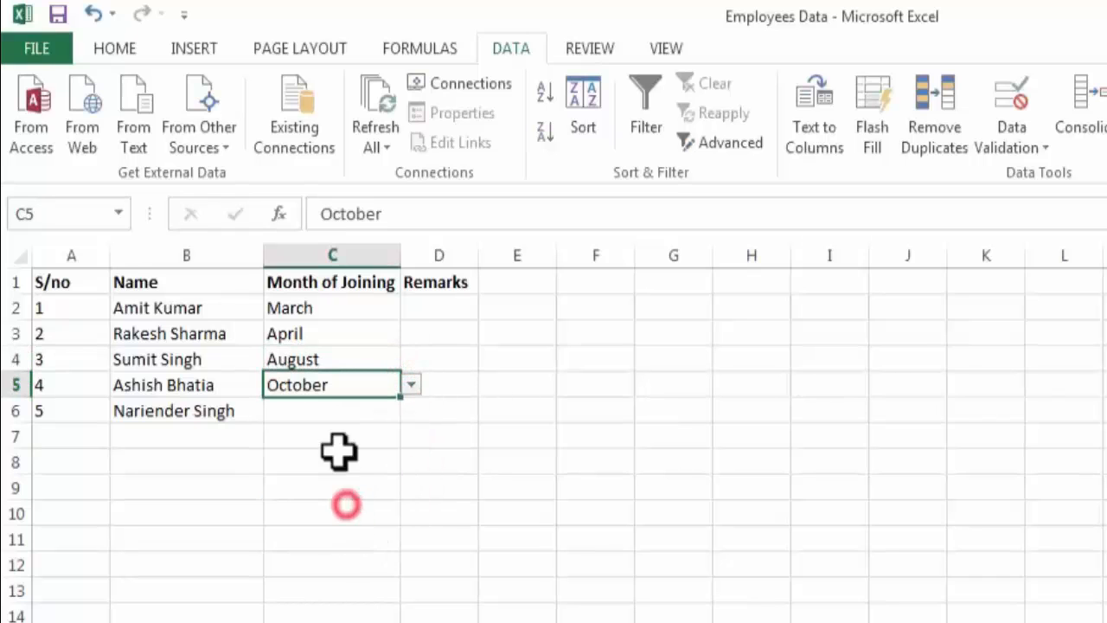
# Step: Choose December as the month of joining in C6 from its drop-down list
pyautogui.click(357, 411)
pyautogui.click(411, 410)
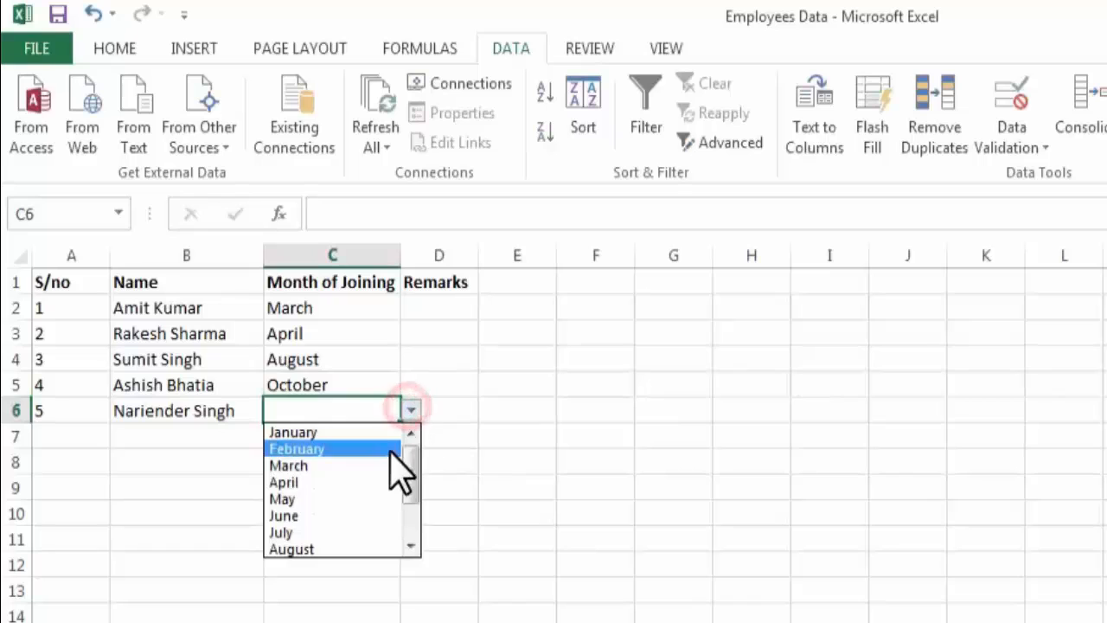
pyautogui.moveTo(407, 485); pyautogui.dragTo(411, 519)
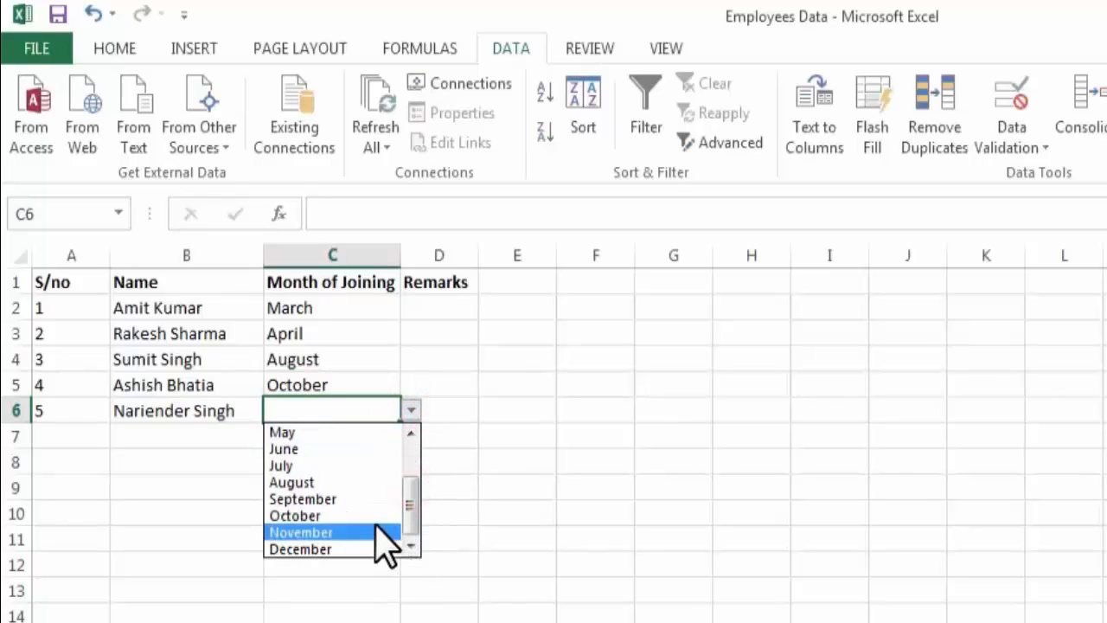
pyautogui.click(381, 550)
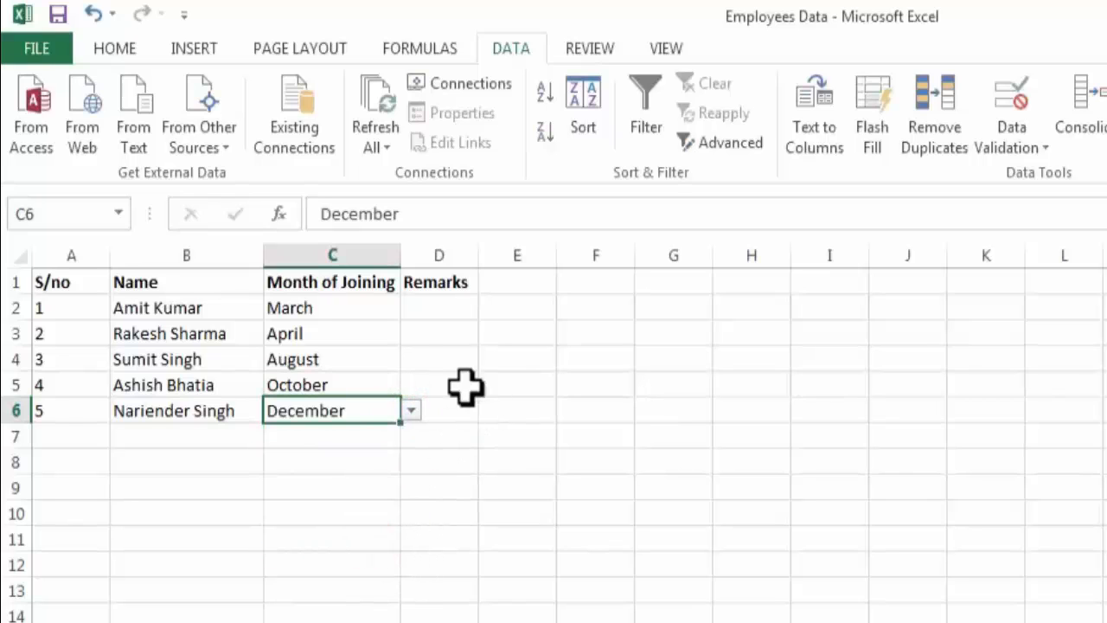
# Step: Add list data validation to the Remarks cell D2 with the source entries Good, Average, Bad
pyautogui.click(456, 305)
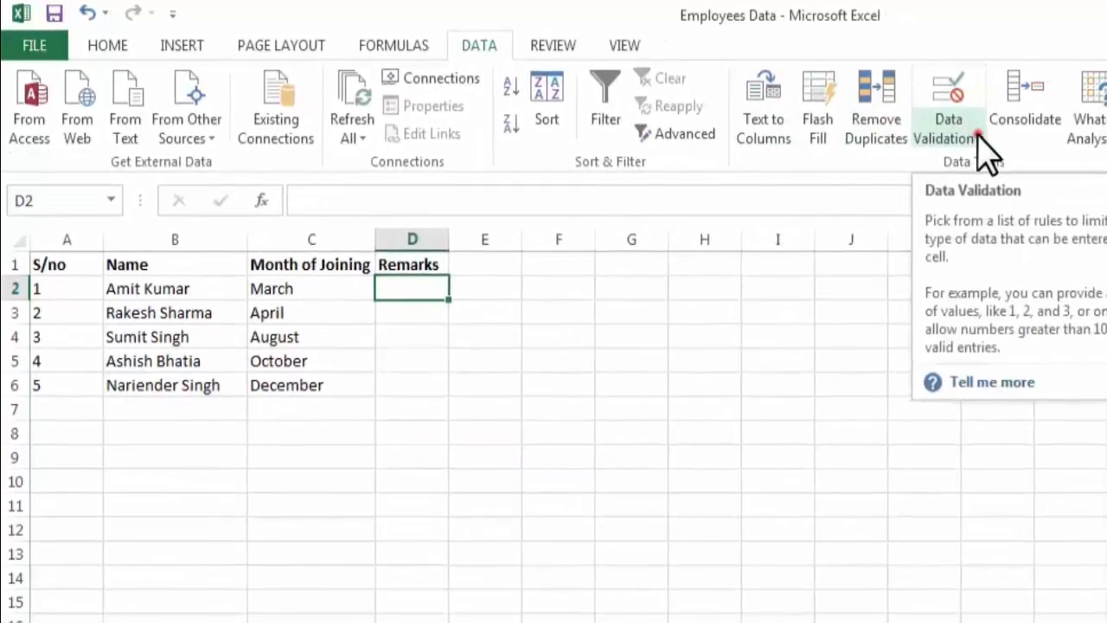
pyautogui.click(978, 136)
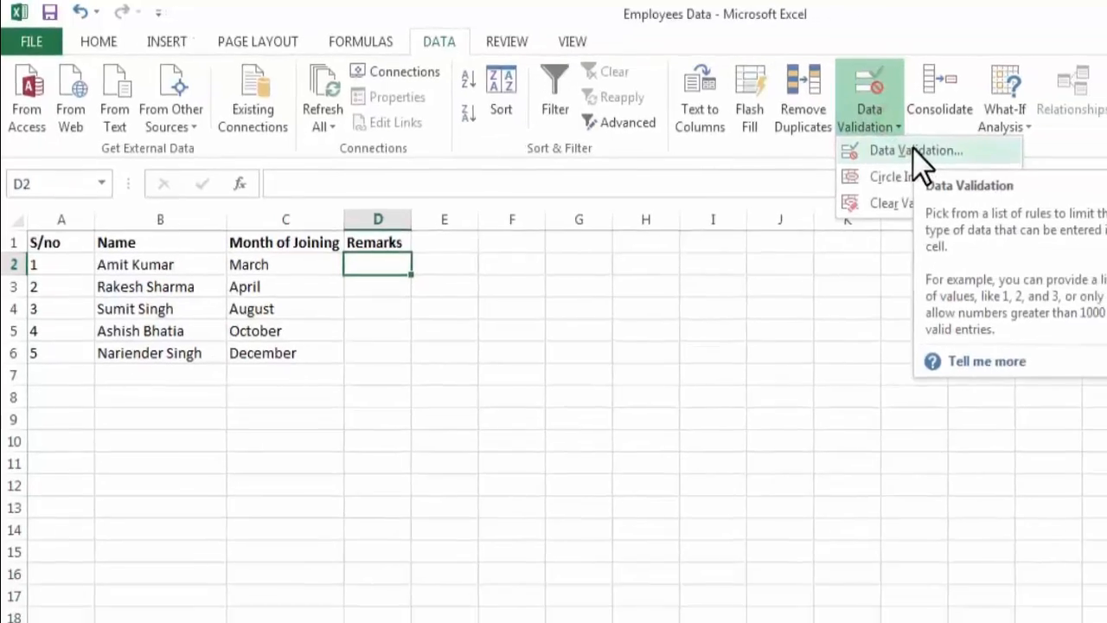
pyautogui.click(988, 163)
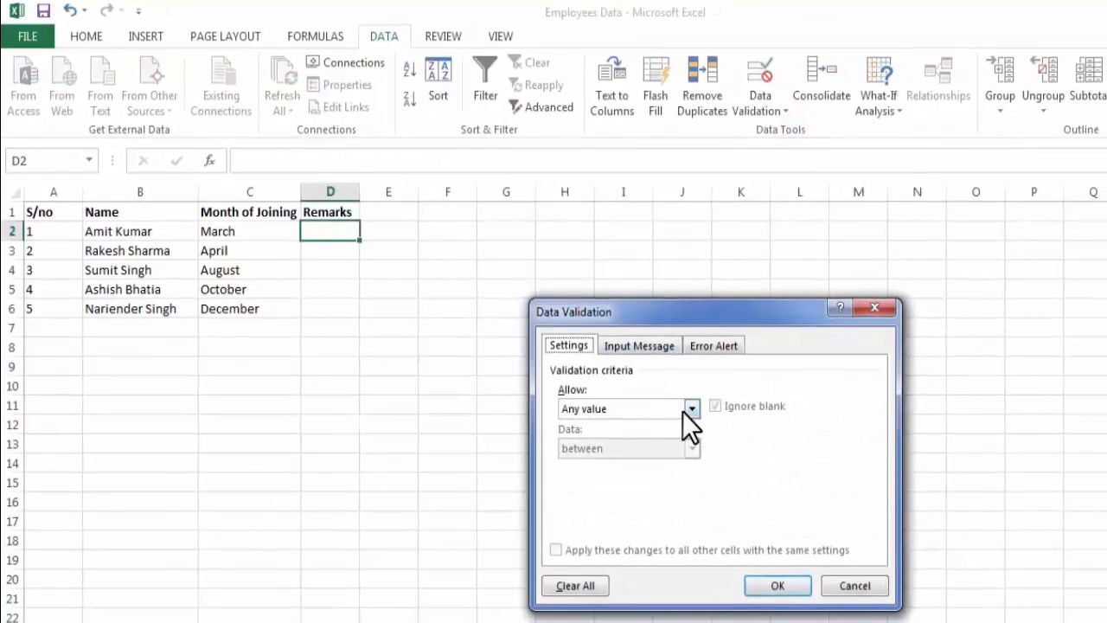
pyautogui.click(683, 410)
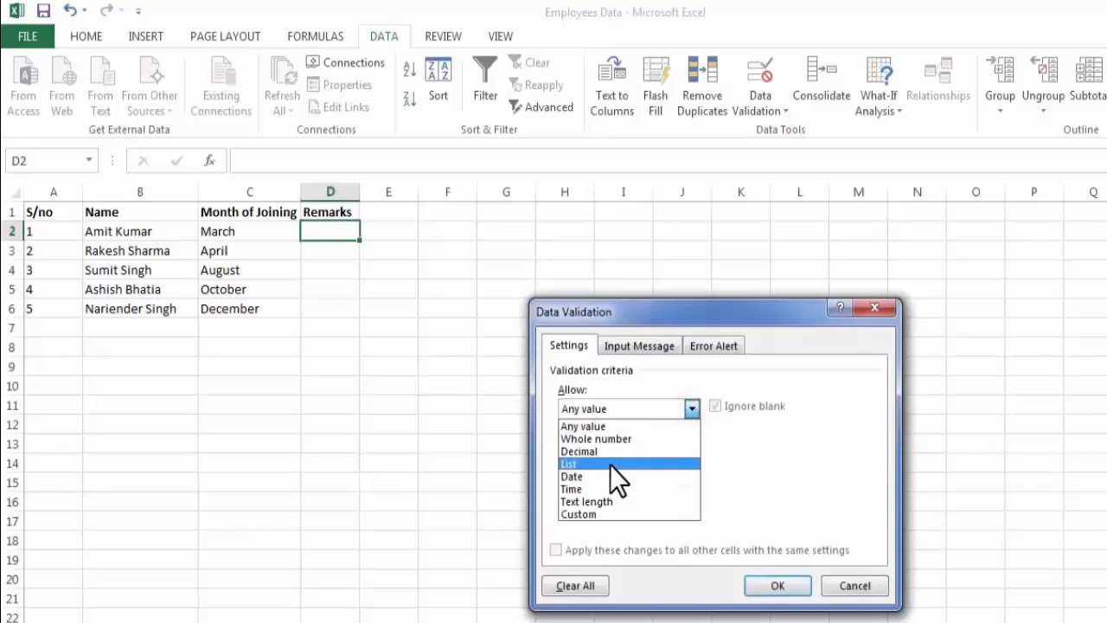
pyautogui.click(610, 464)
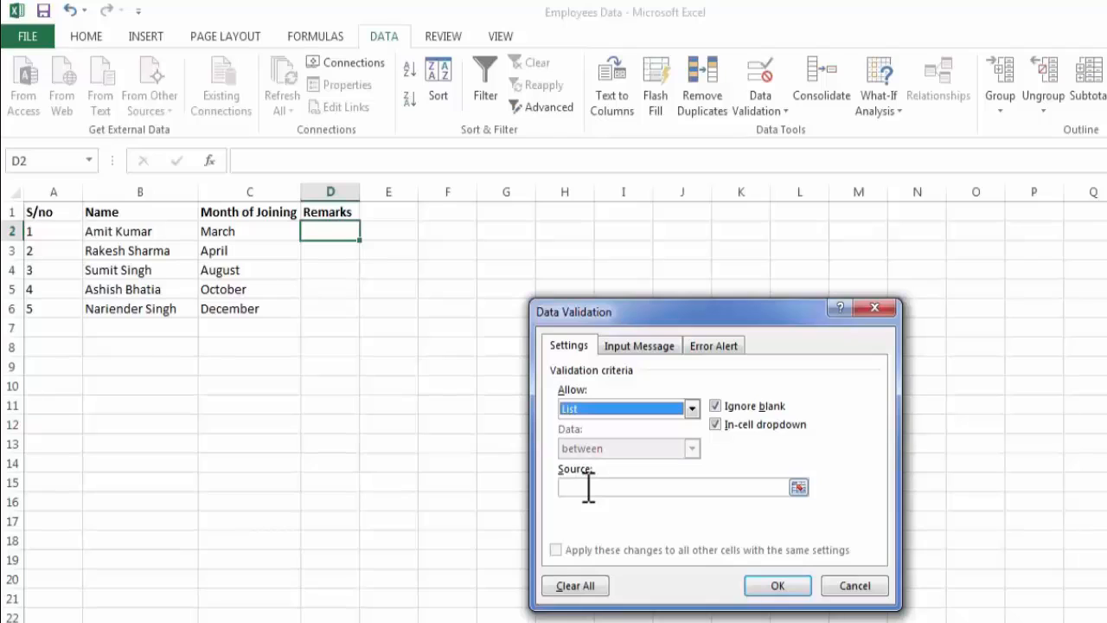
pyautogui.click(588, 487)
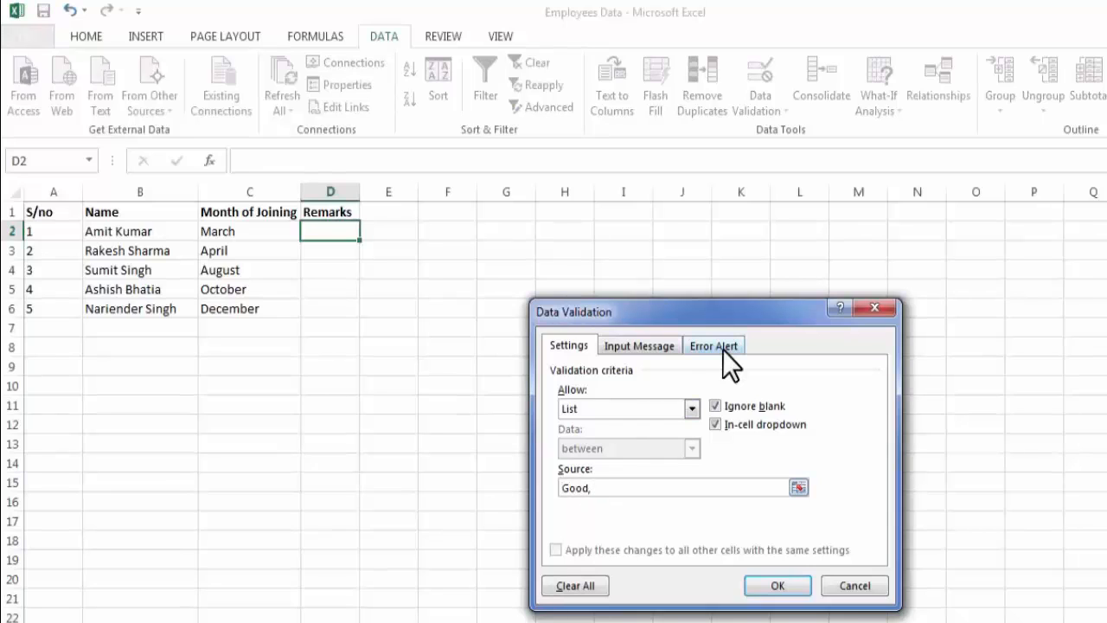
pyautogui.write('Good, Average, Bad')
pyautogui.click(778, 586)
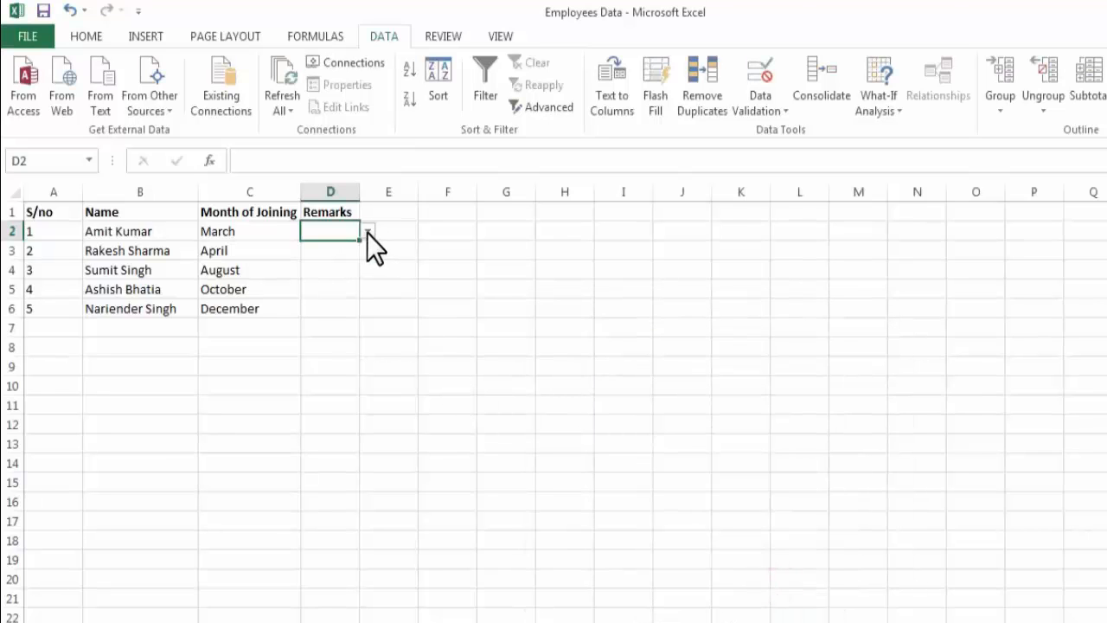
# Step: Check the drop-down list in D2 and copy it down the Remarks column through D6
pyautogui.click(366, 233)
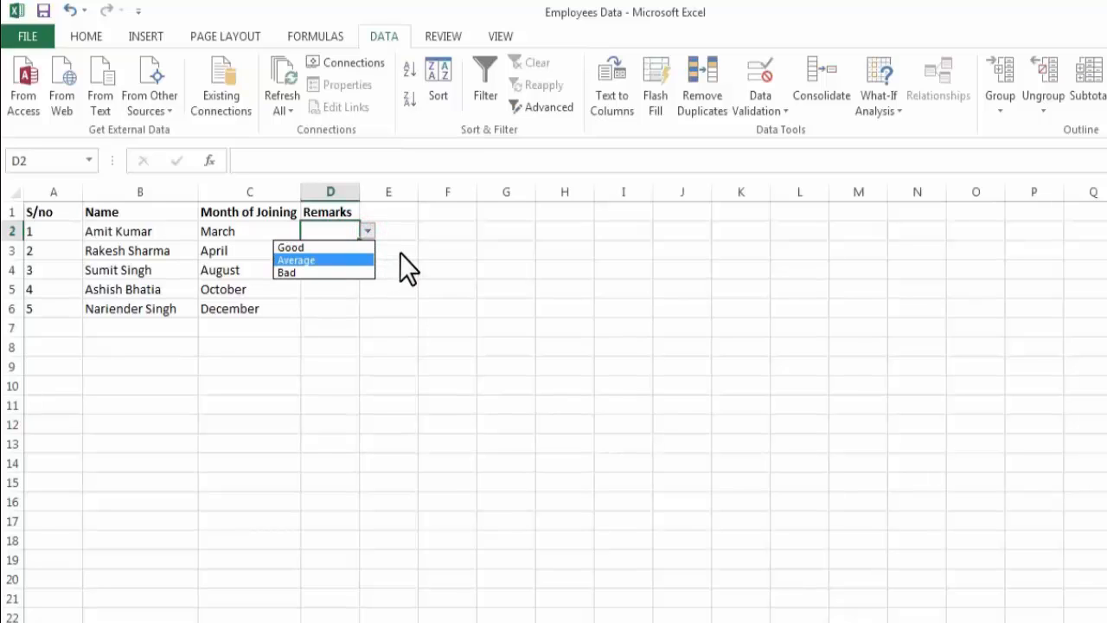
pyautogui.press('Escape')
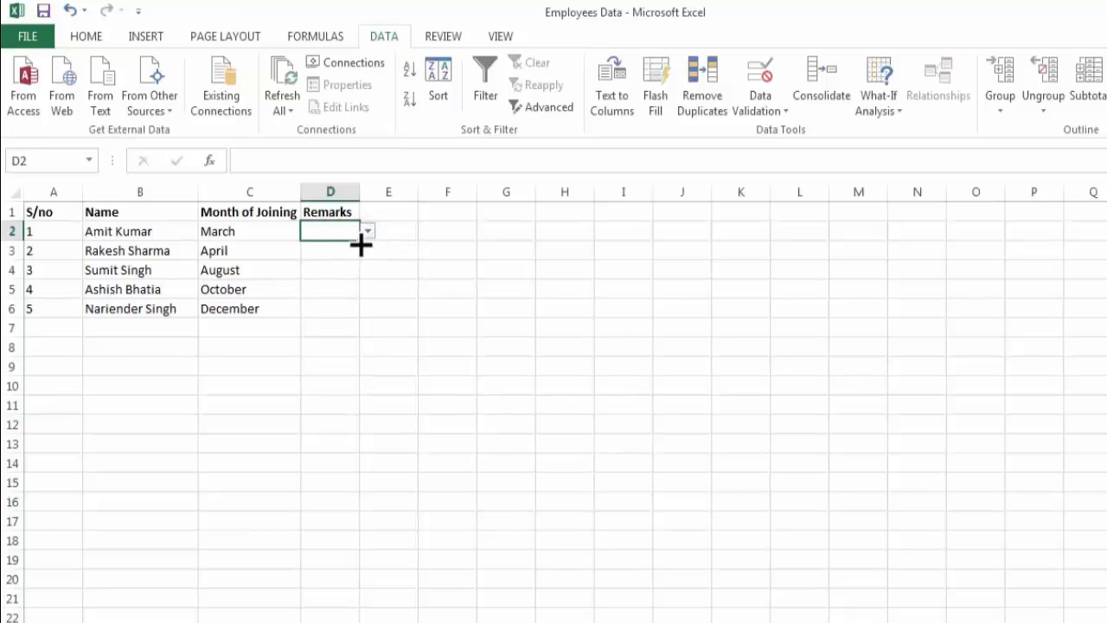
pyautogui.moveTo(359, 242); pyautogui.dragTo(361, 317)
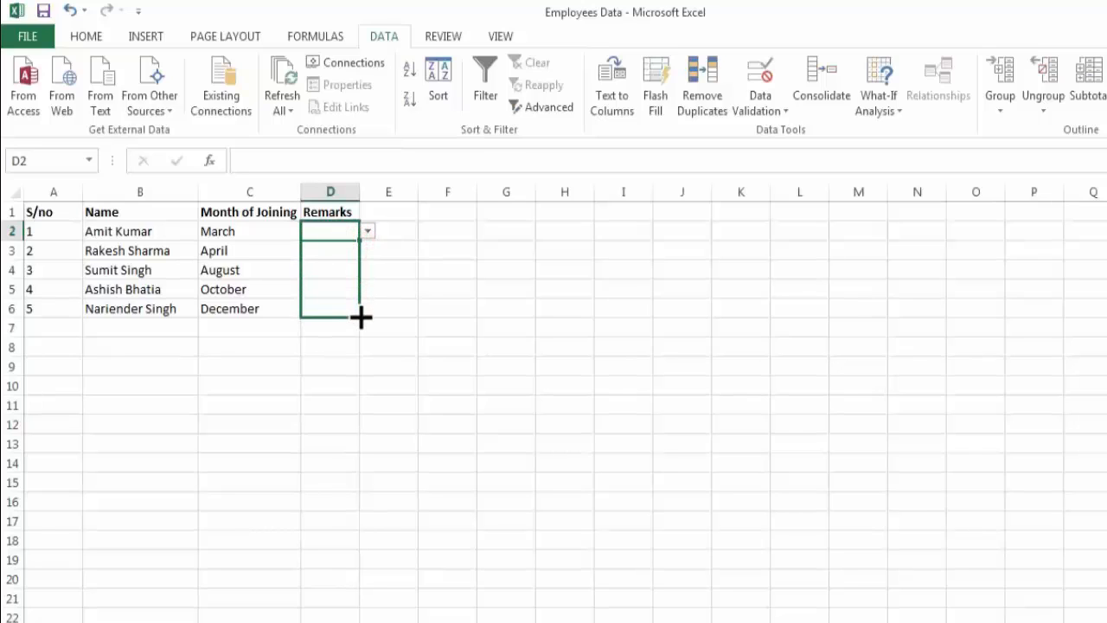
pyautogui.click(394, 250)
# Step: Choose Good as the remark in both D2 and D3 from their drop-down lists
pyautogui.click(351, 229)
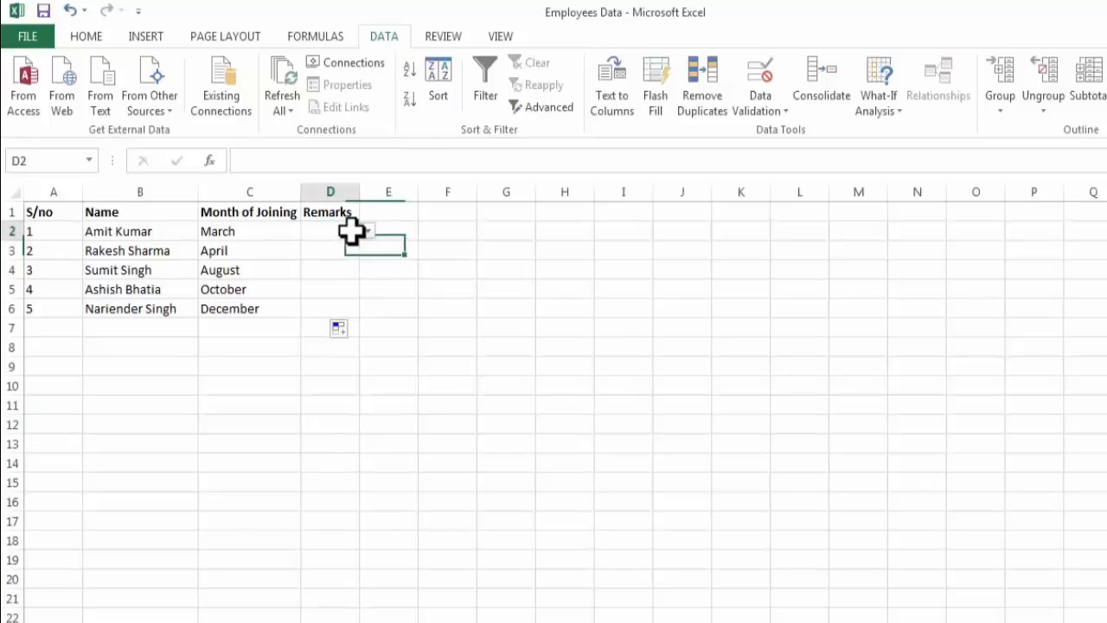
pyautogui.click(364, 235)
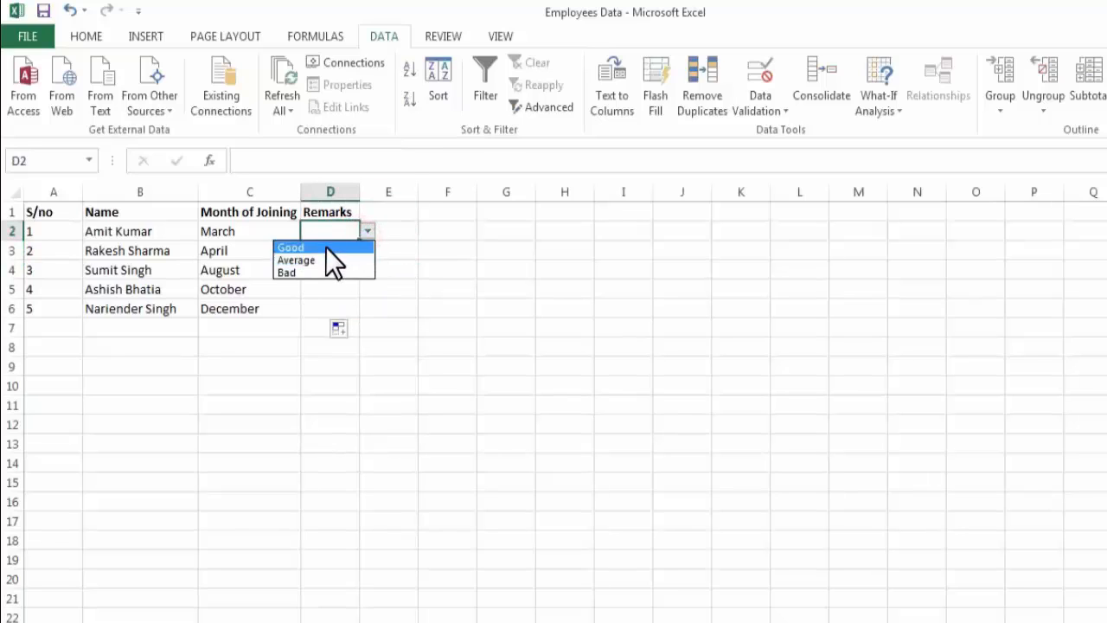
pyautogui.click(326, 246)
pyautogui.click(346, 254)
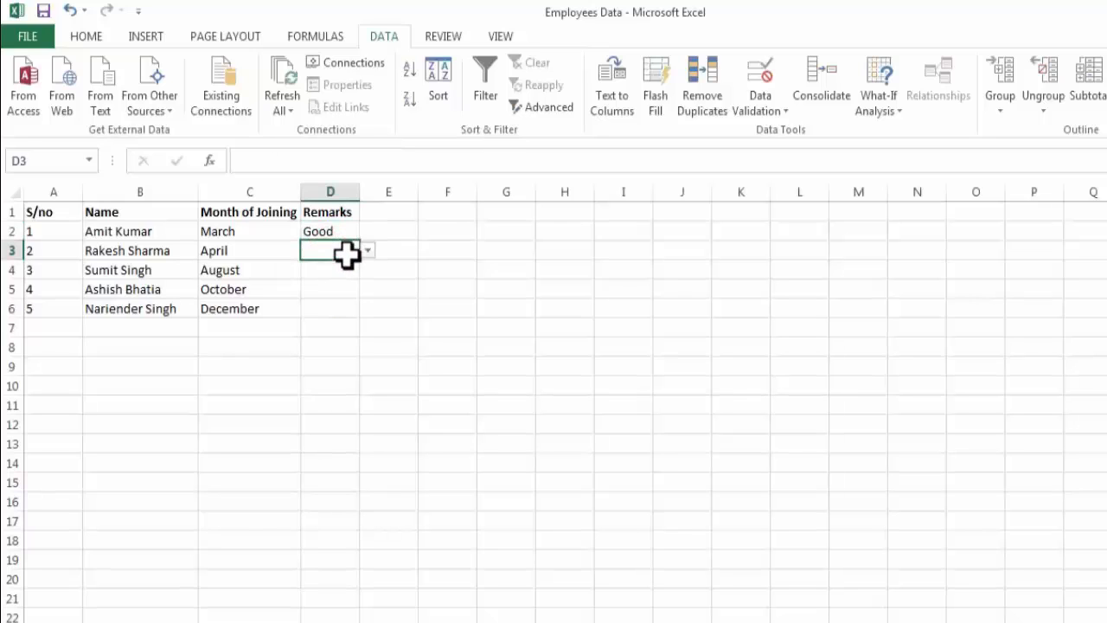
pyautogui.click(368, 249)
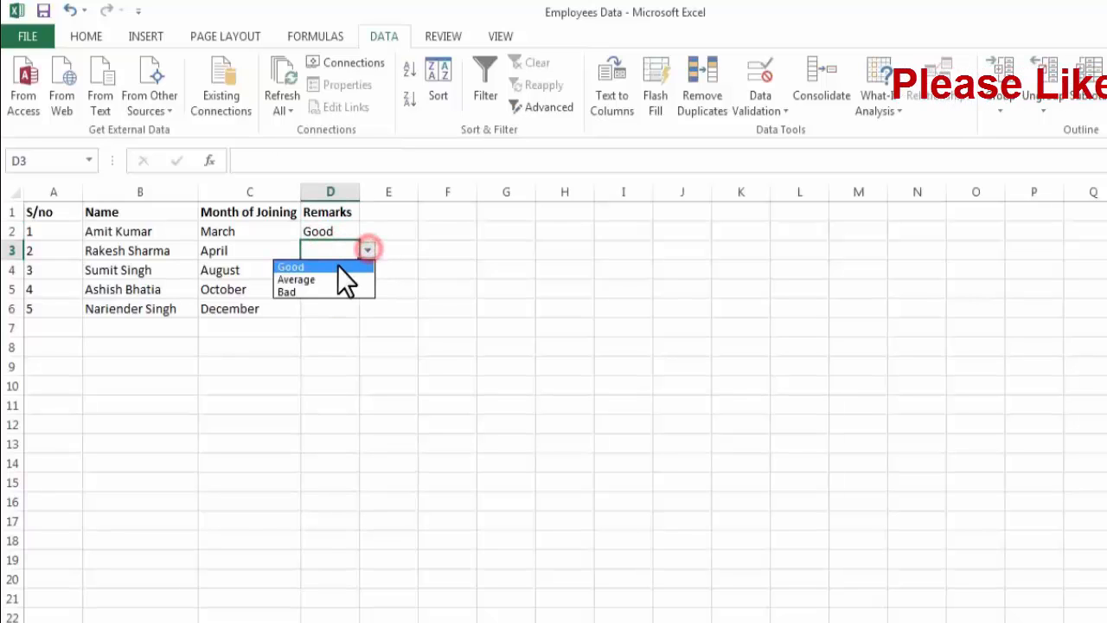
pyautogui.click(334, 267)
# Step: Choose Average as the remark in D4 and Good in D5 from their drop-down lists
pyautogui.click(345, 269)
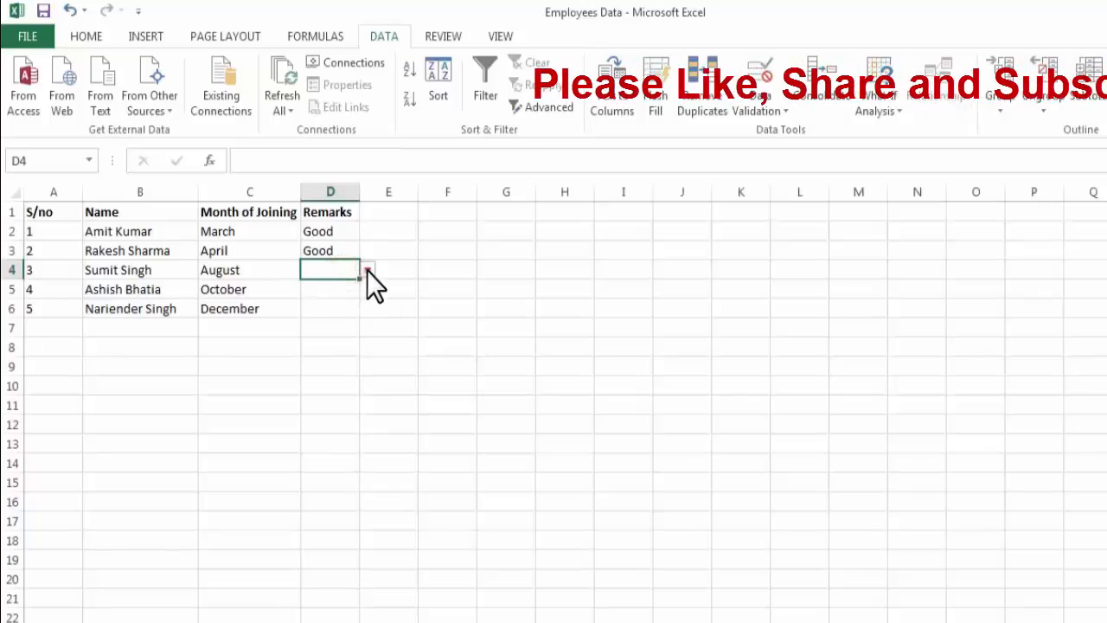
pyautogui.click(368, 270)
pyautogui.click(338, 299)
pyautogui.click(344, 294)
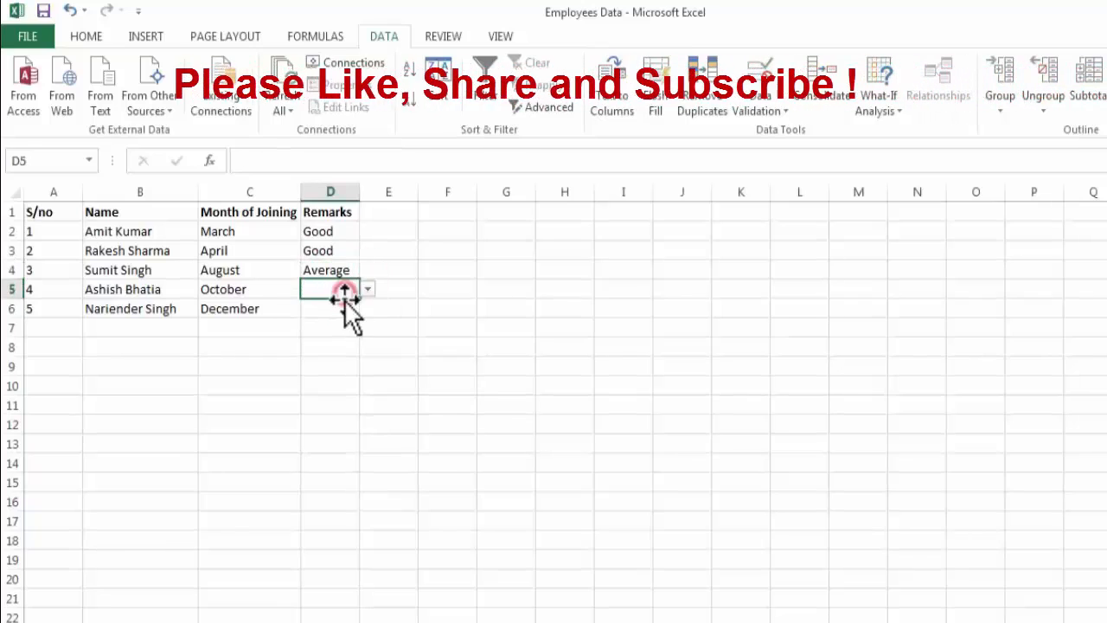
pyautogui.click(369, 288)
pyautogui.click(345, 306)
# Step: Choose Bad as the remark in D6 from its drop-down list
pyautogui.click(345, 305)
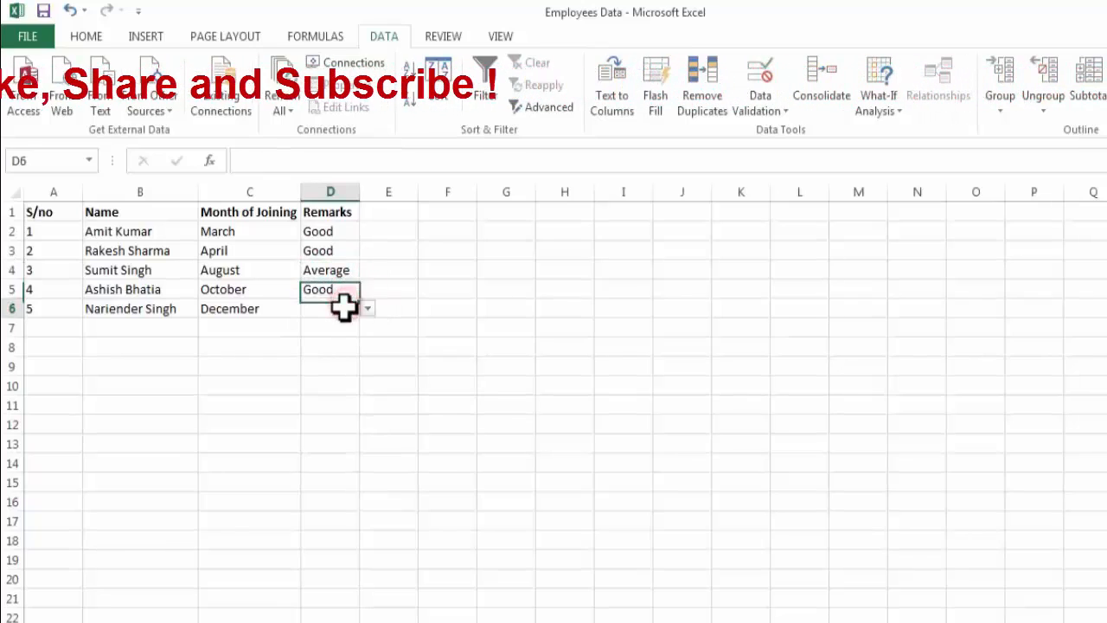
pyautogui.click(367, 309)
pyautogui.click(337, 346)
pyautogui.click(393, 345)
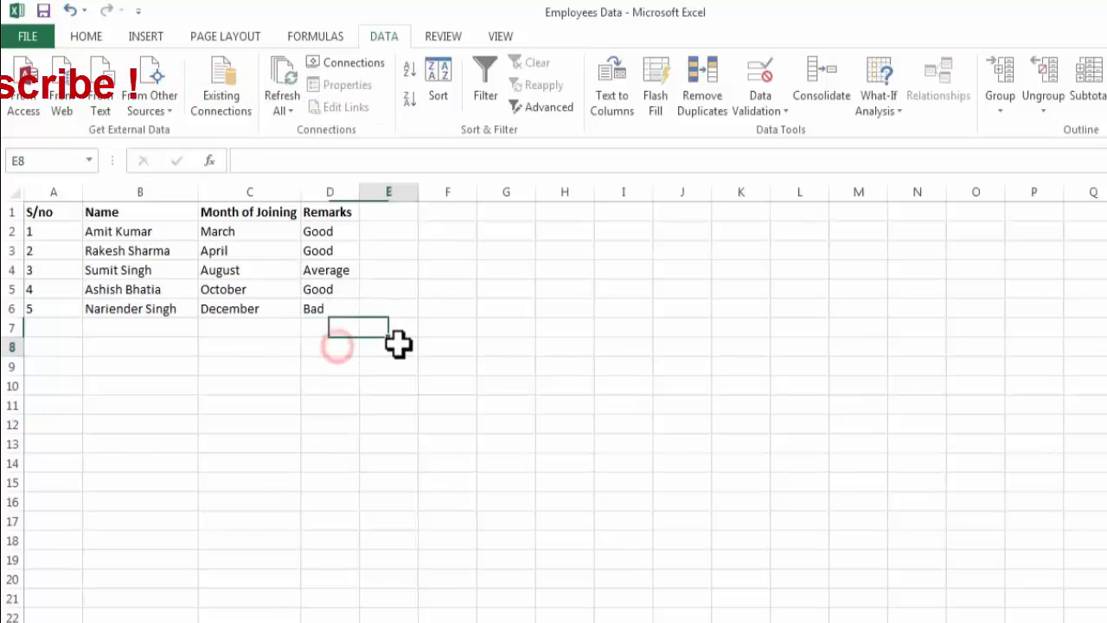